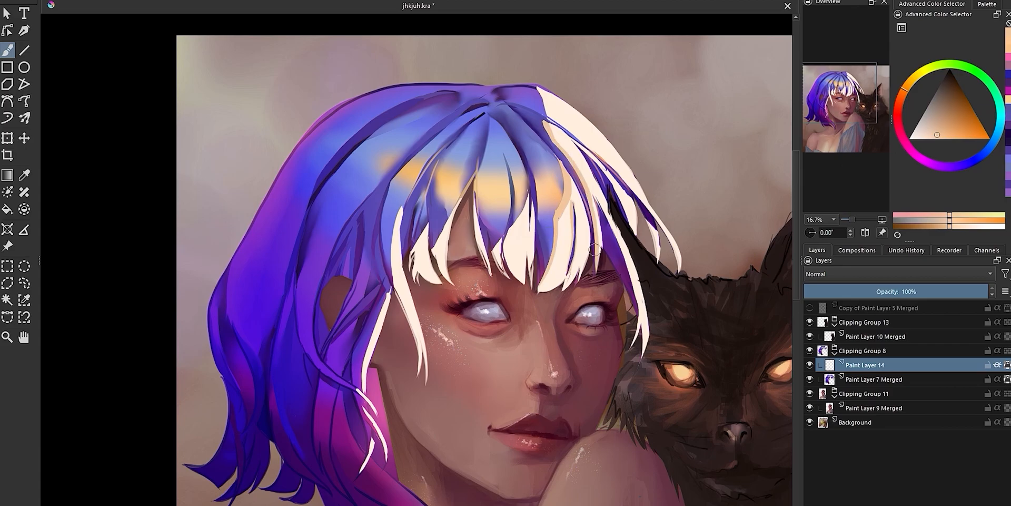
Shade the edges of the cream bangs and side strands with light peach on Paint Layer 14
drag(598, 202, 643, 334)
drag(537, 87, 549, 116)
drag(528, 196, 508, 237)
drag(401, 207, 390, 287)
drag(390, 287, 364, 381)
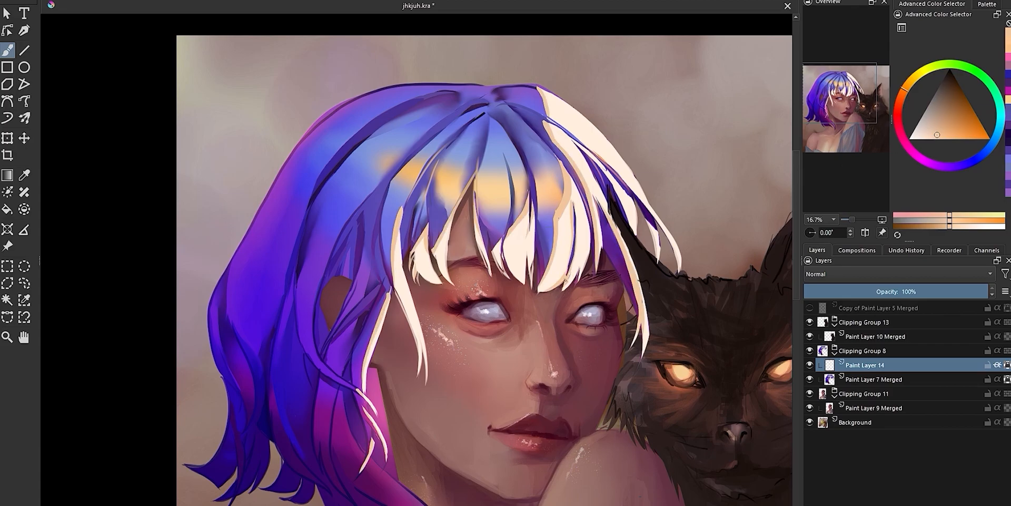
drag(586, 250, 565, 289)
drag(649, 322, 644, 357)
drag(639, 190, 680, 271)
drag(547, 91, 643, 192)
drag(575, 140, 623, 188)
Line the edges of the cream strands with a deeper orange around the bangs, the cat side and the lower locks
click(901, 98)
click(958, 135)
mouse_move(561, 162)
mouse_down()
mouse_move(557, 216)
mouse_move(640, 337)
mouse_up()
drag(620, 175, 680, 272)
drag(575, 142, 609, 167)
drag(371, 339, 364, 382)
drag(373, 439, 360, 472)
Add a paint layer between Paint Layer 14 and the base hair layer and paint pink edging along the cream strands
scroll(663, 415, down, 2)
click(874, 379)
key(Insert)
click(905, 141)
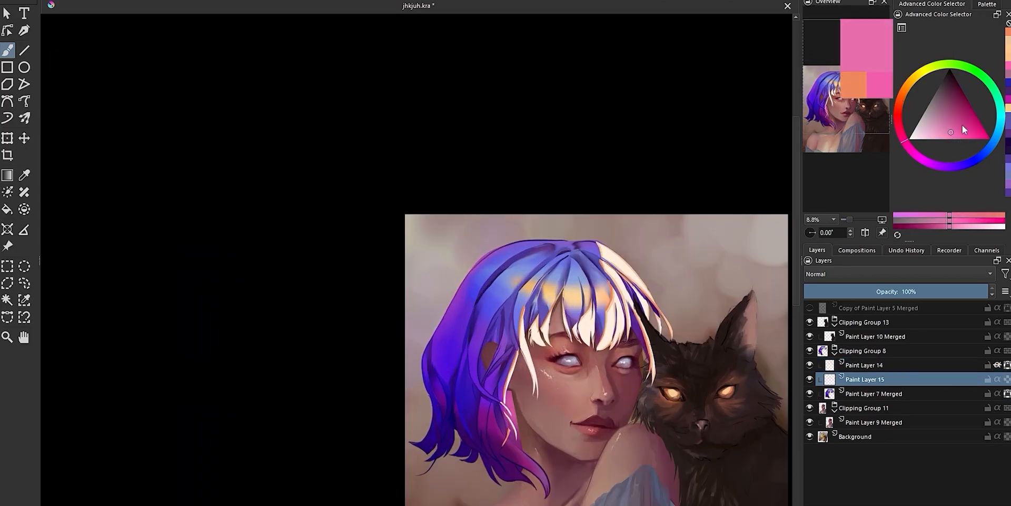
click(951, 132)
drag(598, 243, 606, 311)
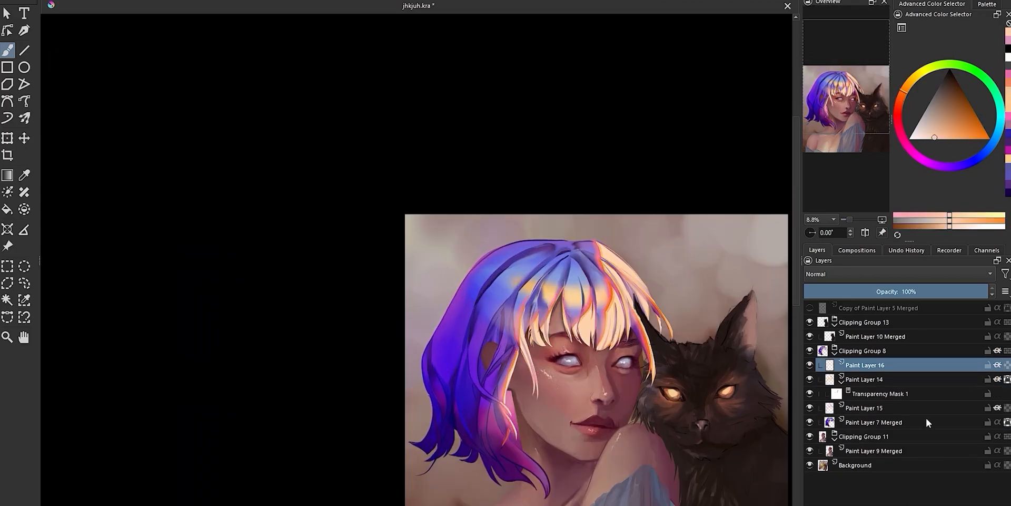
Fade the upper ends of the bright strands into the hair using Paint Layer 14's transparency mask and Paint Layer 15
click(896, 394)
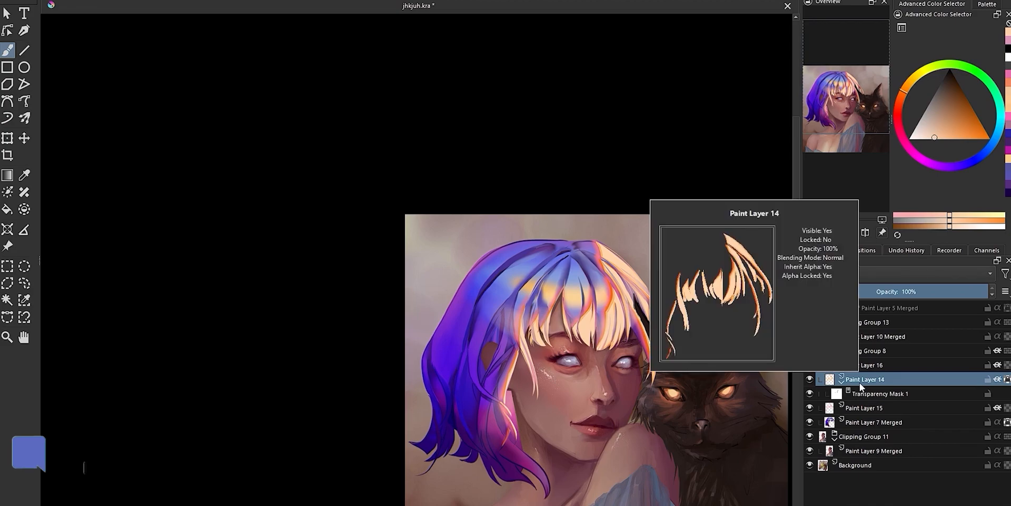
drag(598, 243, 614, 270)
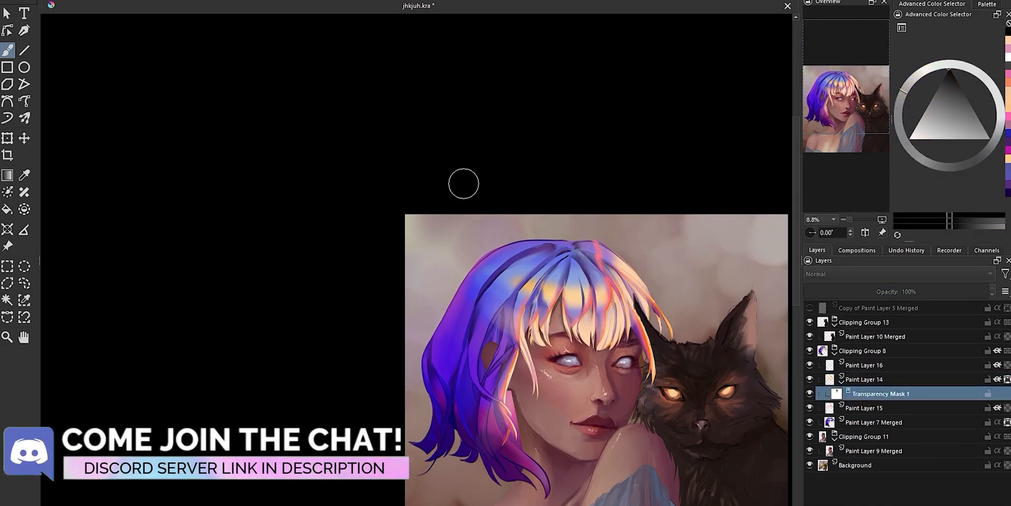
click(847, 407)
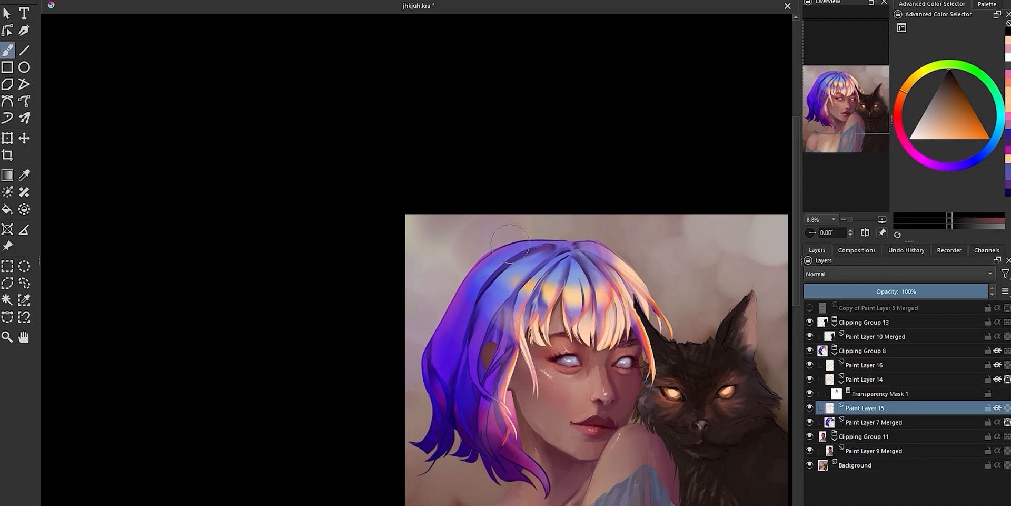
key(r)
click(633, 342)
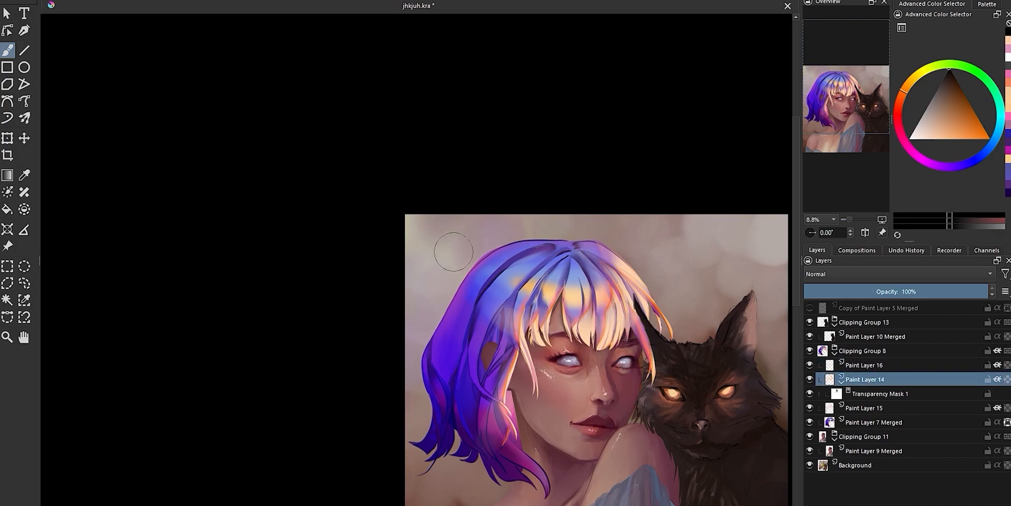
Merge Paint Layers 14, 15 and 16 into a single hair highlight layer
click(886, 357)
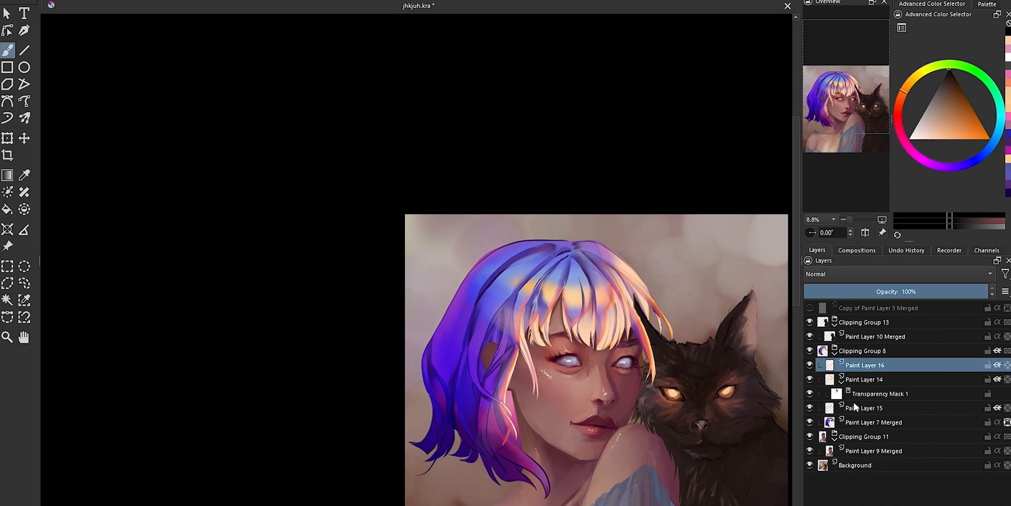
shift+click(855, 403)
key(ctrl+e)
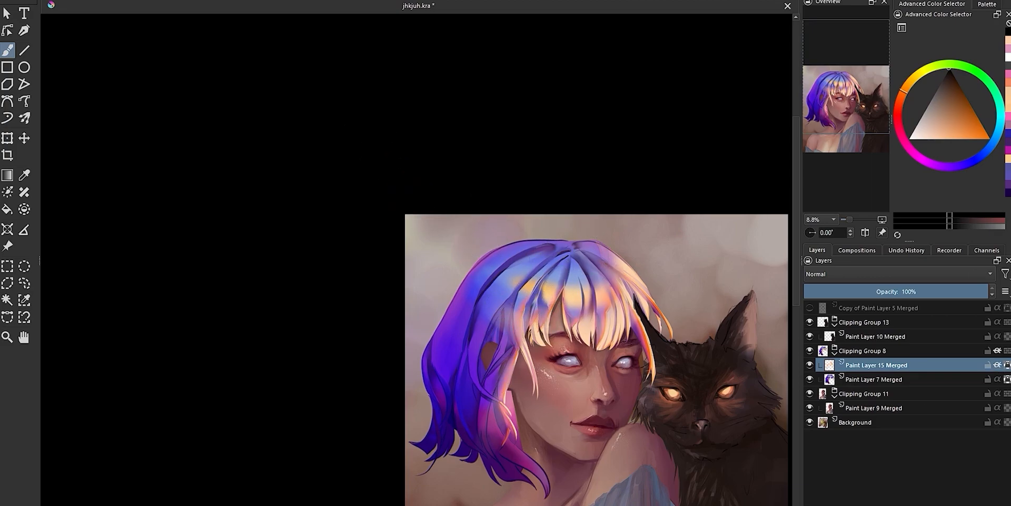
Change the brush blending mode and paint warm orange and pale peach over the bangs
click(210, 1)
click(207, 124)
click(951, 137)
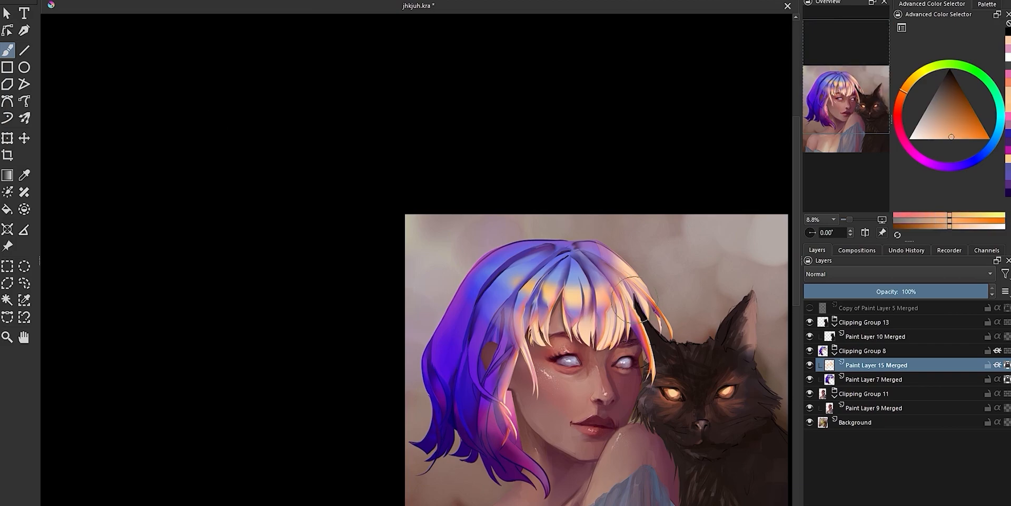
drag(611, 333, 536, 306)
click(932, 138)
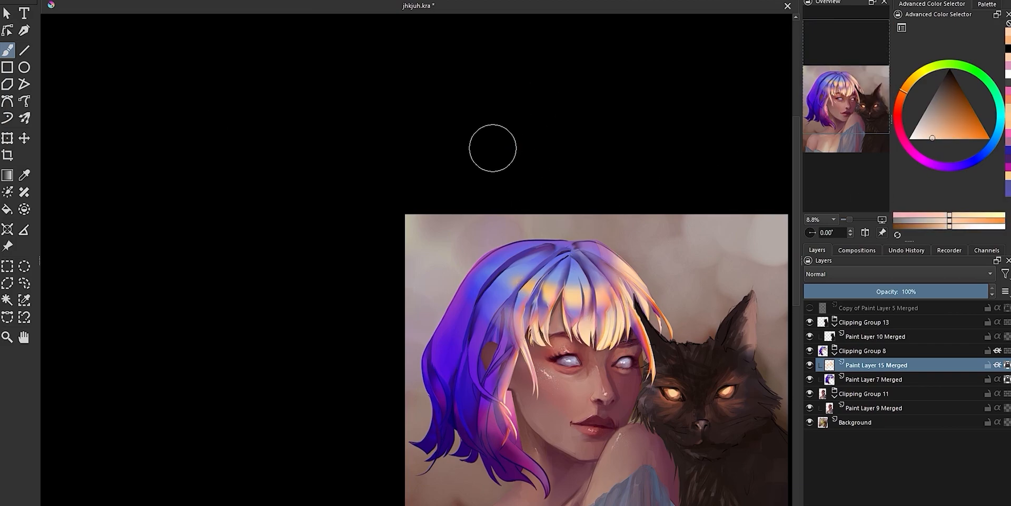
Compare the painting with and without the merged hair highlight layer, Paint Layer 15 Merged
scroll(322, 111, down, 2)
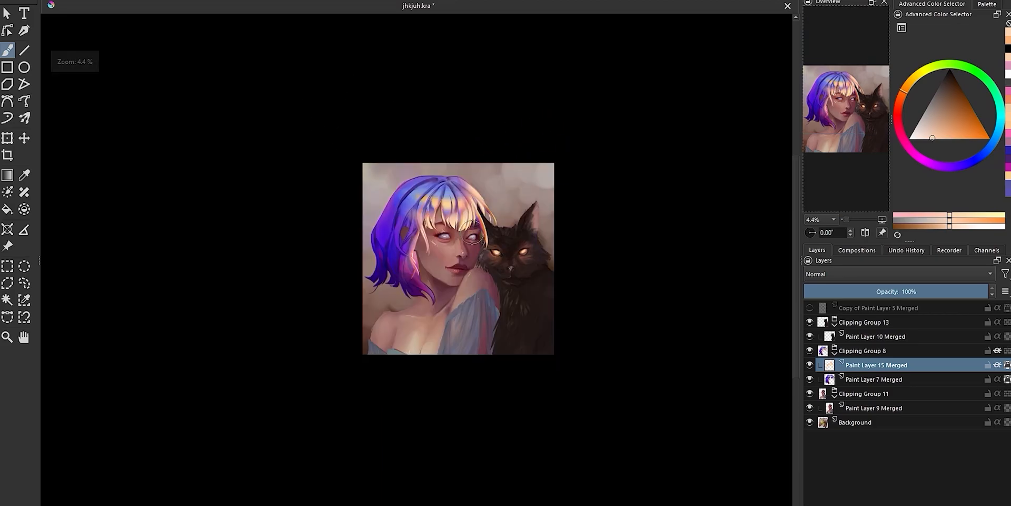
scroll(480, 198, up, 2)
click(810, 366)
click(810, 366)
click(809, 365)
click(809, 365)
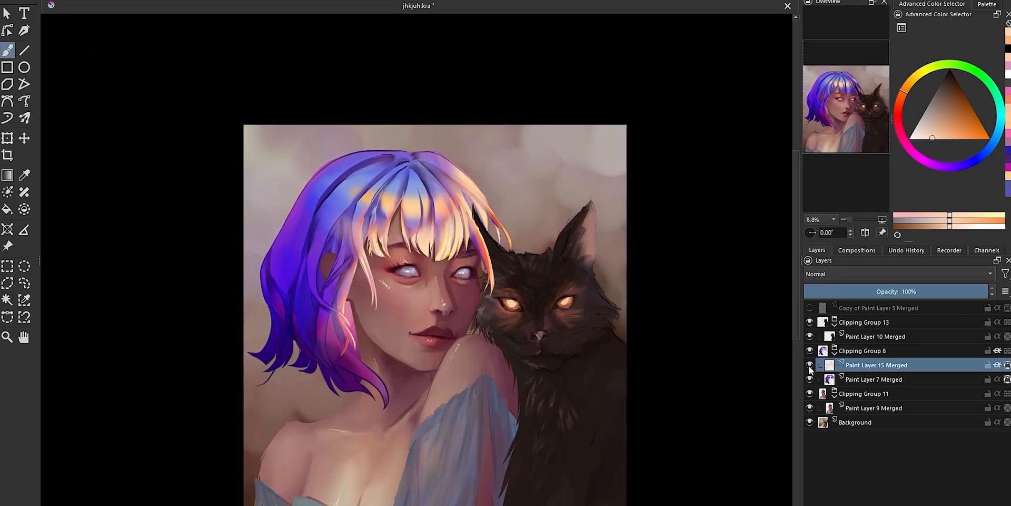
click(810, 365)
click(809, 366)
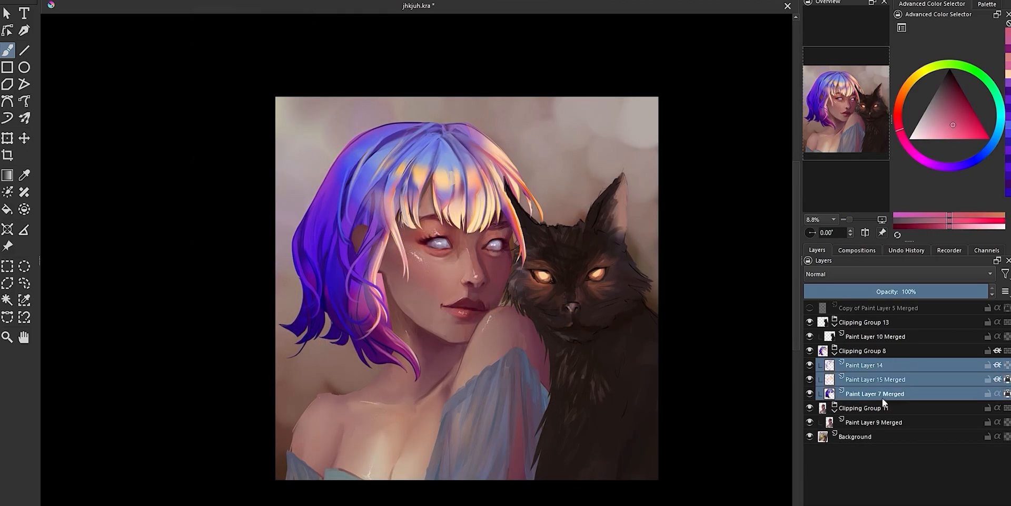
Merge the highlight layers into Paint Layer 7 Merged and glaze blue and cyan over the yellow band above the bangs
key(ctrl+e)
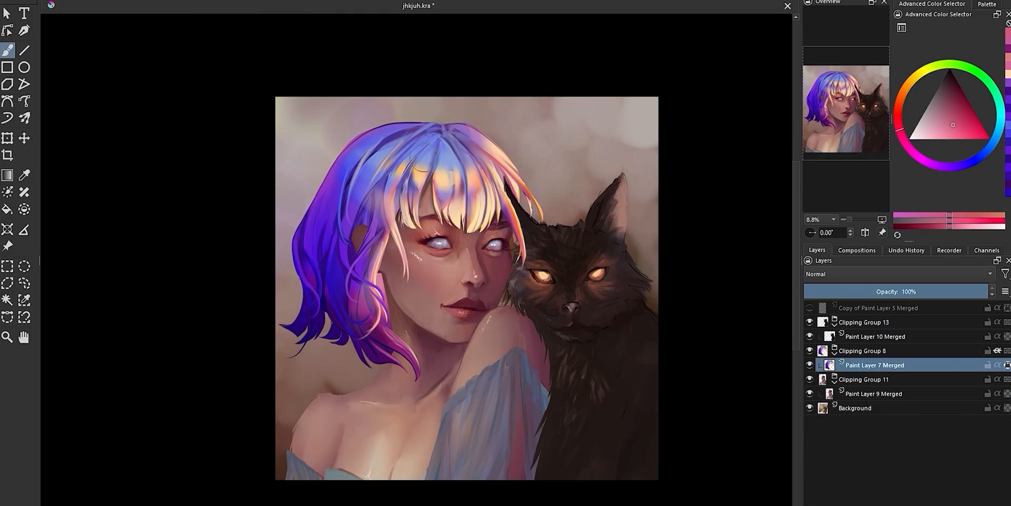
ctrl+click(424, 176)
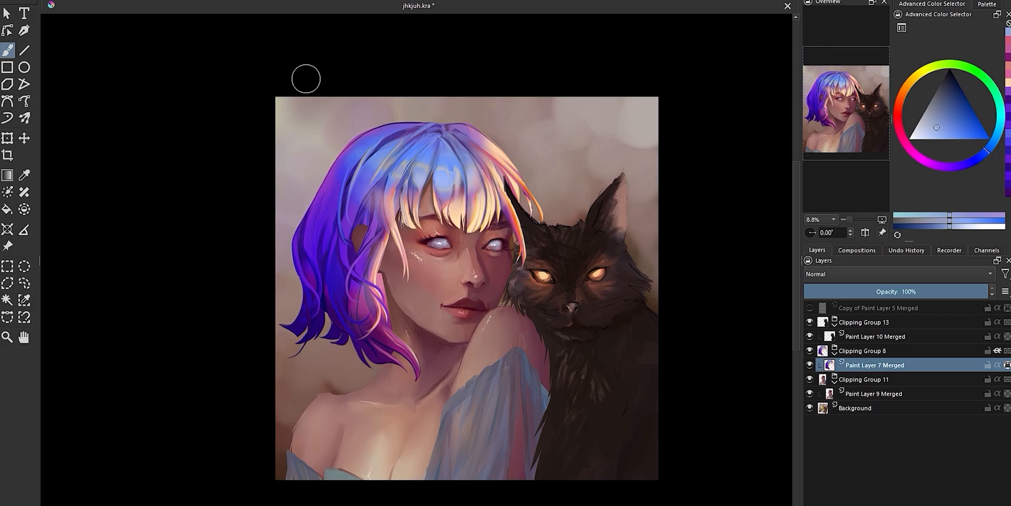
ctrl+click(442, 176)
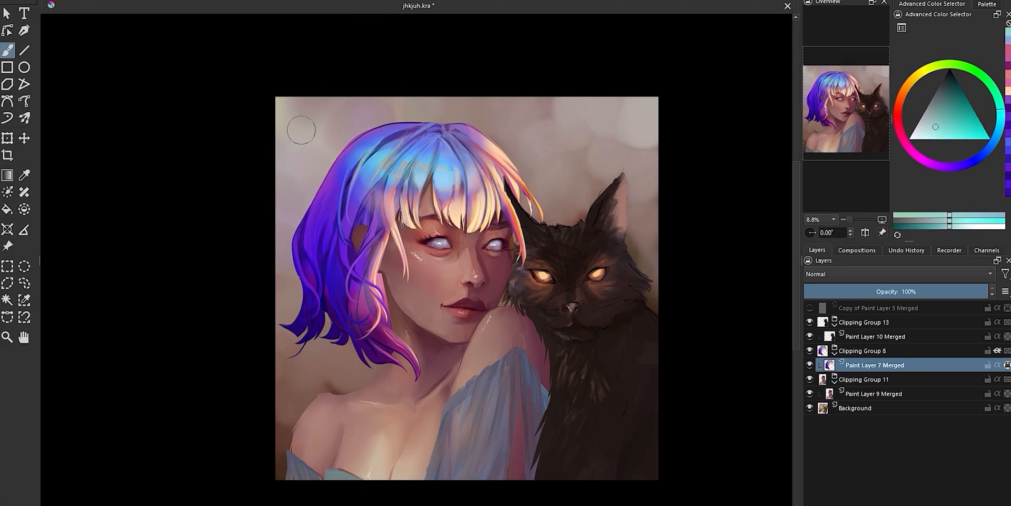
Undo the last brush strokes, including the white test scribble on the cheek
key(ctrl+z)
key(ctrl+z)
key(ctrl+z)
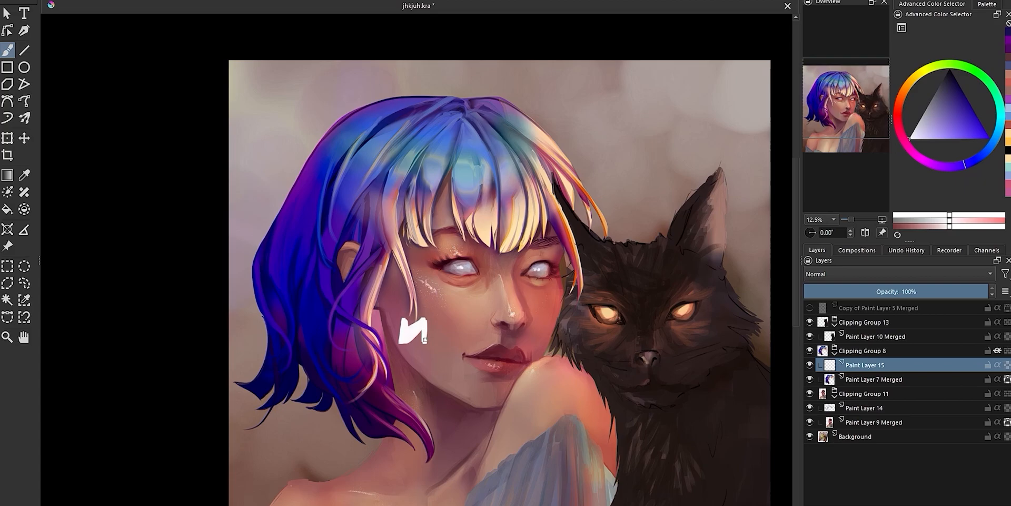
key(ctrl+z)
Paint a band of white shine strokes across the crown above the bangs on Paint Layer 15
drag(457, 166, 493, 163)
drag(447, 160, 393, 126)
drag(499, 160, 528, 130)
drag(455, 165, 518, 159)
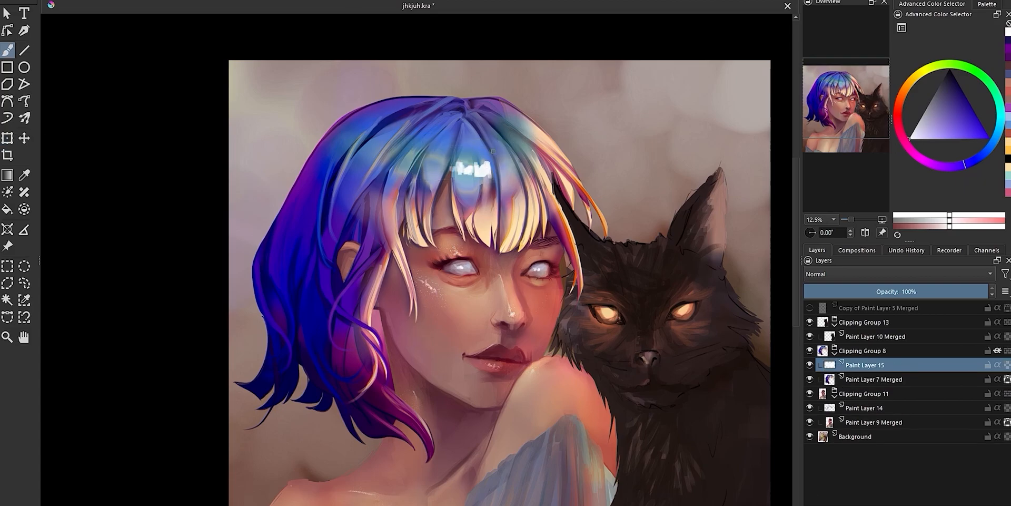
drag(531, 155, 518, 139)
drag(537, 140, 521, 115)
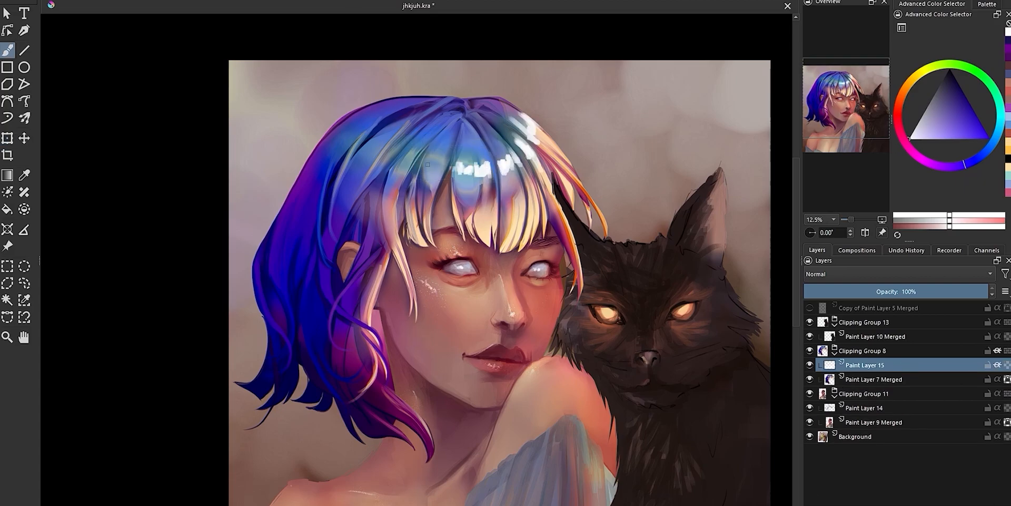
drag(446, 168, 424, 160)
drag(415, 158, 390, 142)
drag(389, 140, 376, 137)
drag(376, 127, 361, 112)
Add white shine strokes to the back section of the hair and the strands beside the cat
mouse_move(326, 274)
mouse_down()
mouse_move(303, 294)
mouse_move(257, 285)
mouse_up()
drag(571, 241, 553, 210)
drag(589, 201, 568, 176)
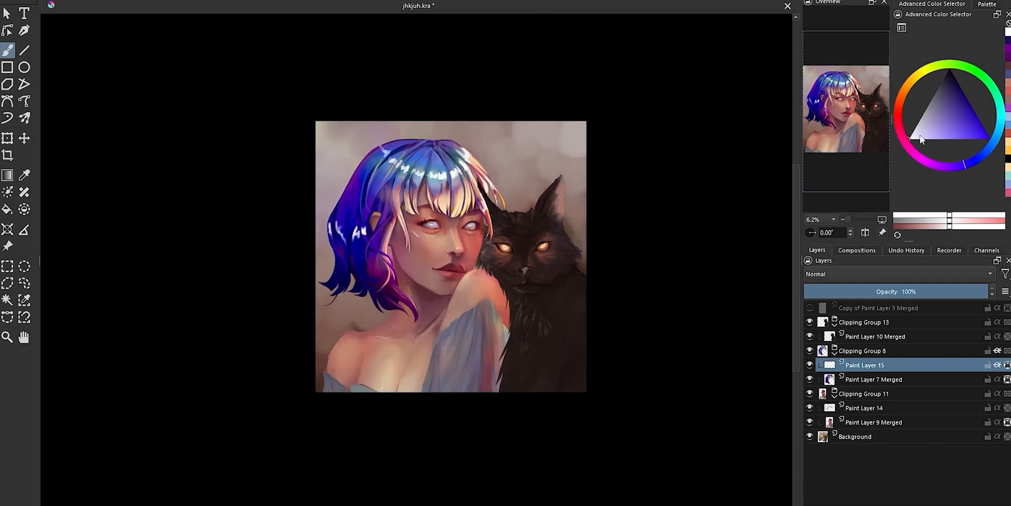
Tint the white shine with warm cream at the back of the hair and pale blue on the crown
click(919, 138)
click(909, 83)
drag(359, 238, 365, 227)
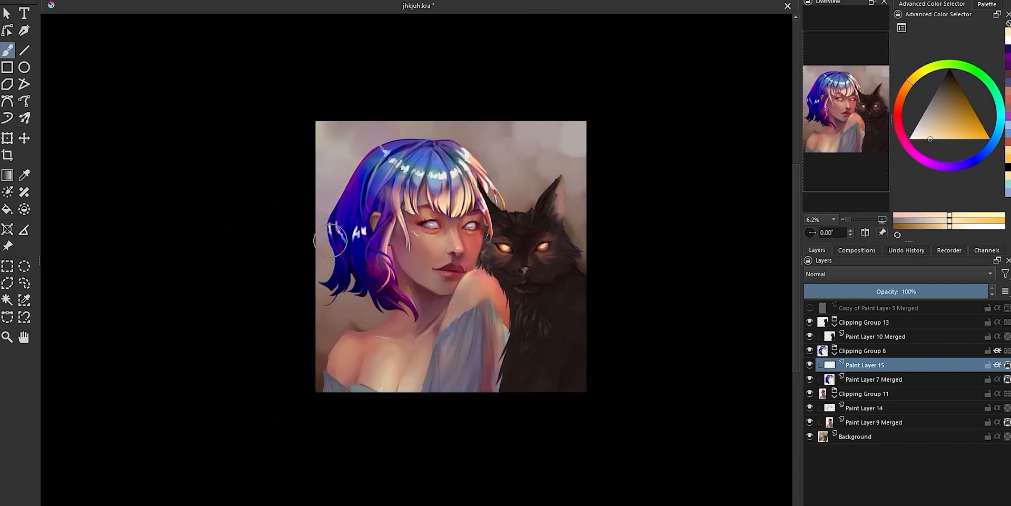
click(905, 91)
click(978, 158)
drag(385, 149, 405, 170)
click(922, 77)
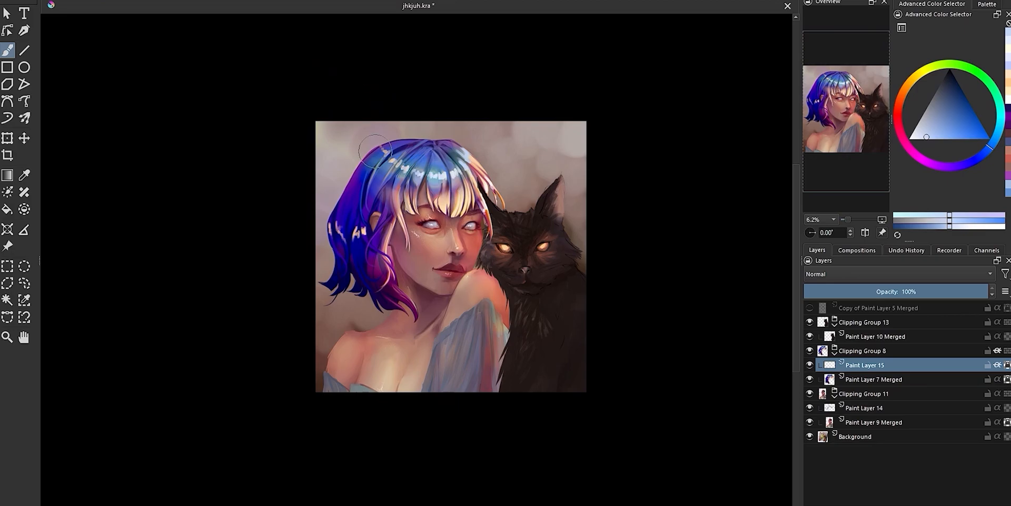
On Paint Layer 7 Merged, change the brush blending mode and paint dark blue shading from the parting down into the bangs
scroll(436, 155, up, 2)
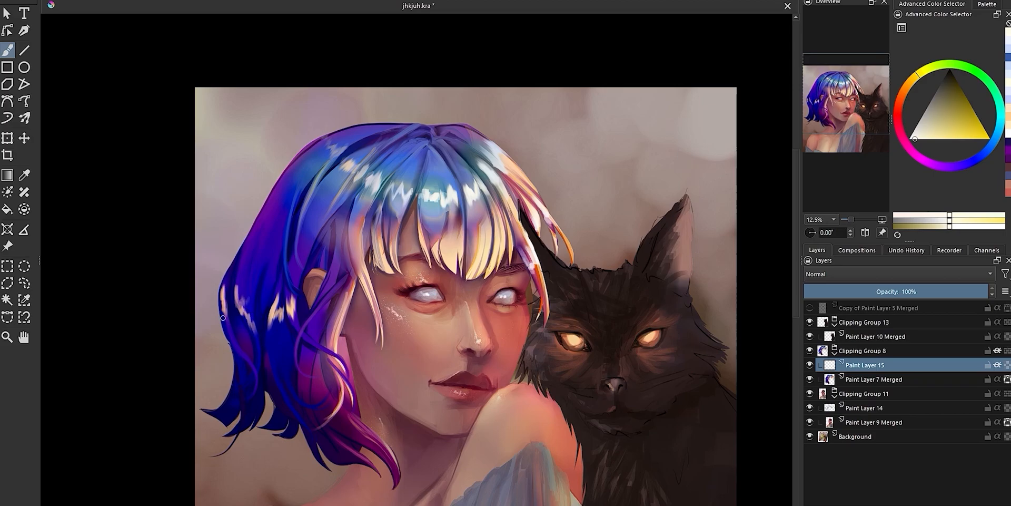
scroll(535, 194, down, 2)
scroll(503, 240, up, 2)
click(874, 379)
click(295, 2)
click(298, 68)
ctrl+click(447, 113)
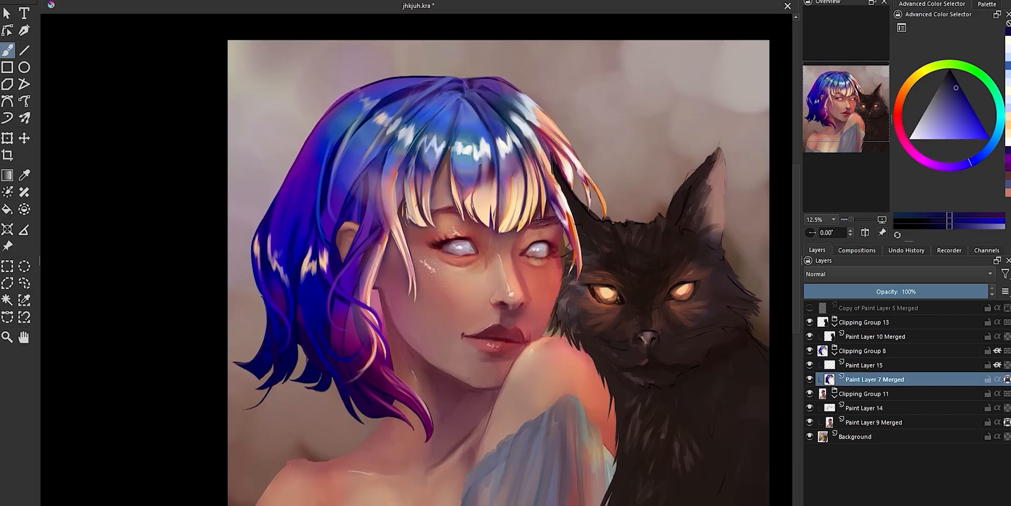
mouse_move(464, 121)
mouse_down()
mouse_move(511, 147)
mouse_move(506, 195)
mouse_up()
On Paint Layer 15, switch the brush blending mode and tint the shine strokes above the bangs with iridescent colour
click(865, 365)
click(935, 100)
click(253, 1)
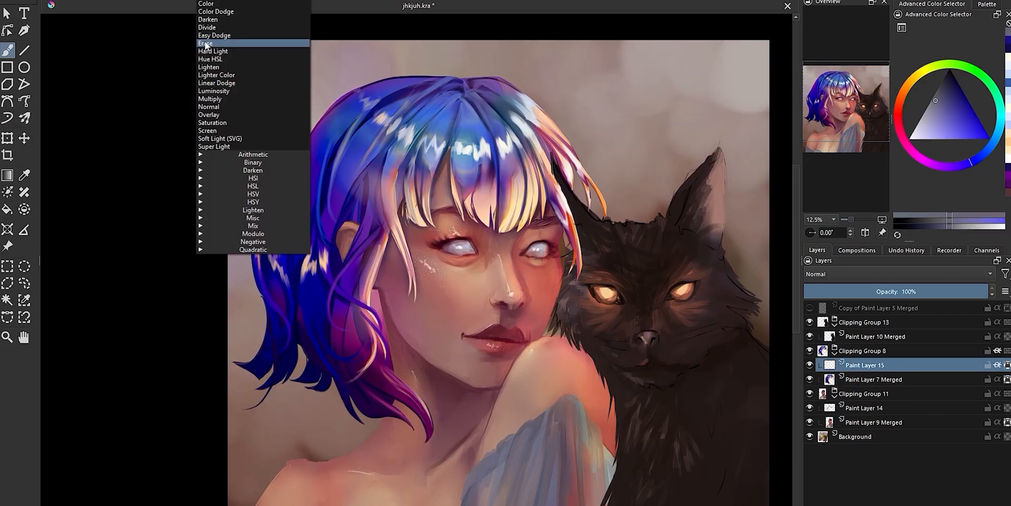
click(209, 45)
drag(393, 130, 467, 155)
click(1007, 365)
click(949, 123)
drag(361, 96, 413, 138)
drag(418, 138, 489, 158)
Brush light lavender over the shine strokes across the crown and the strands beside the cat
click(934, 138)
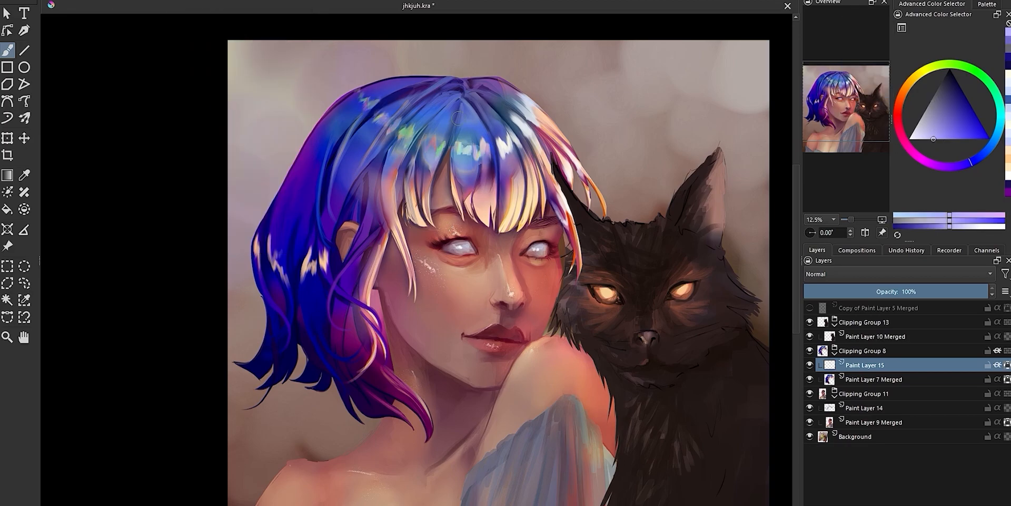
drag(364, 97, 389, 124)
drag(399, 126, 413, 143)
drag(457, 143, 517, 155)
drag(514, 118, 538, 147)
drag(521, 106, 538, 124)
drag(567, 154, 591, 180)
drag(553, 202, 557, 214)
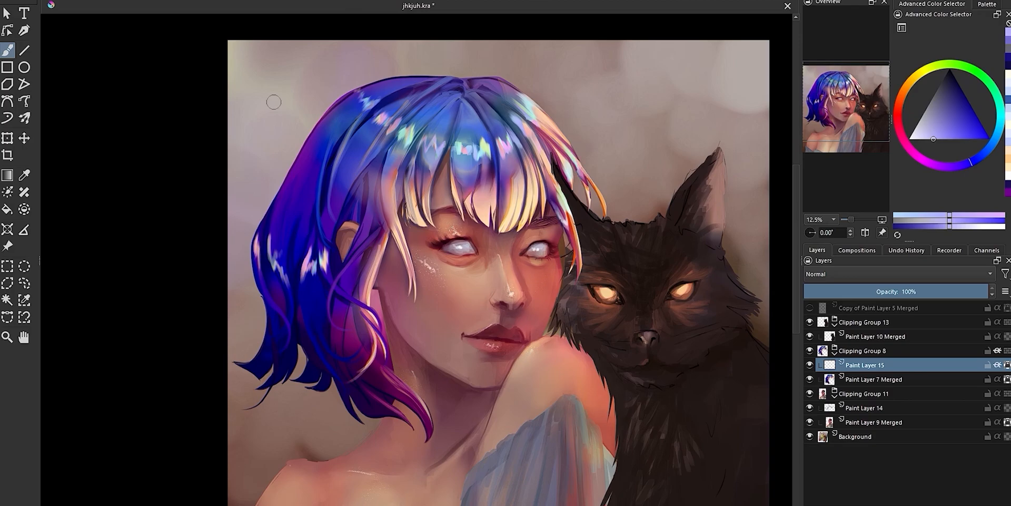
Try brightening the central shine strokes with a paler lavender and a different brush blending mode
click(923, 139)
drag(428, 140, 443, 156)
click(253, 2)
mouse_move(502, 142)
mouse_down()
mouse_move(511, 156)
mouse_move(497, 157)
mouse_up()
click(215, 100)
drag(454, 144, 470, 153)
drag(435, 143, 444, 152)
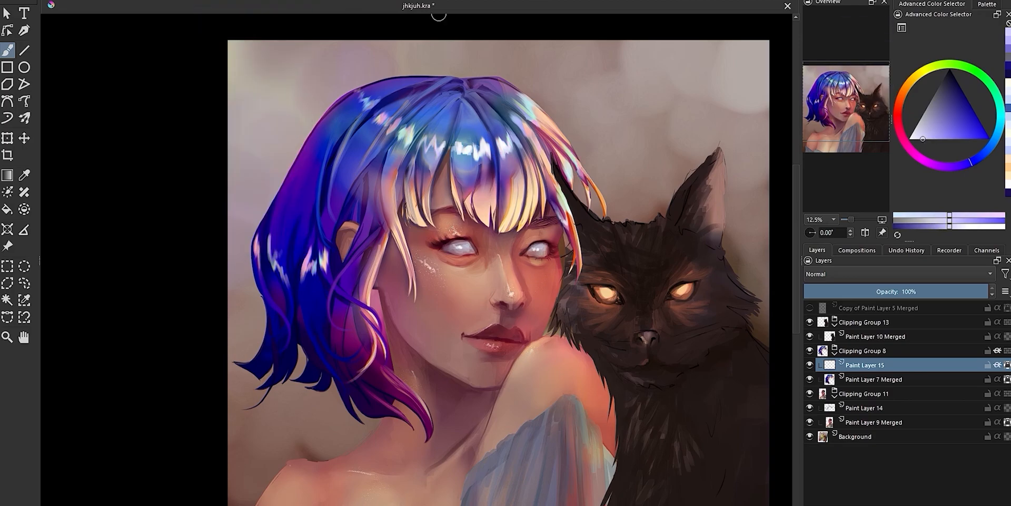
key(ctrl+z)
key(ctrl+z)
key(ctrl+z)
key(ctrl+z)
On Paint Layer 7 Merged, change the brush blending mode and glaze blue-violet over the upper hair away from the cat
click(874, 379)
click(253, 1)
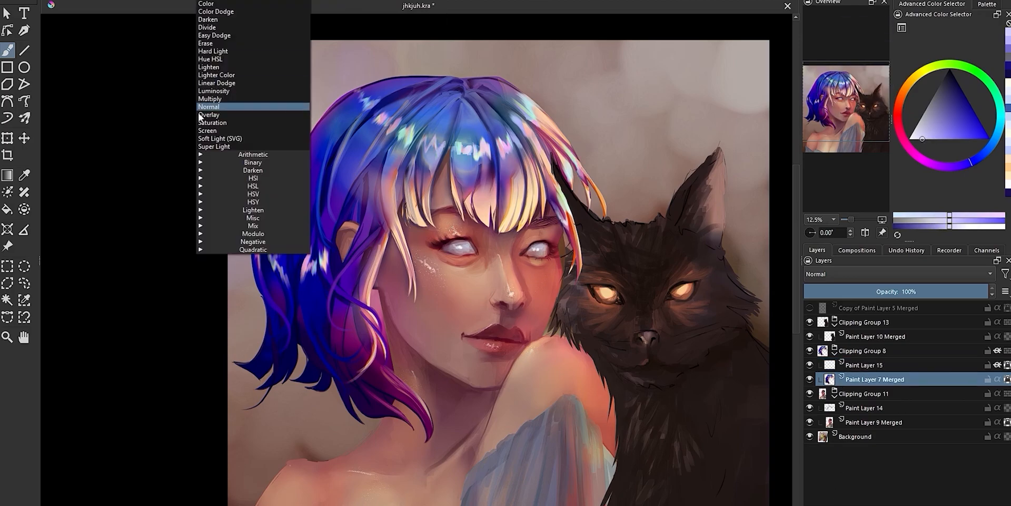
click(264, 115)
click(965, 134)
drag(399, 107, 349, 158)
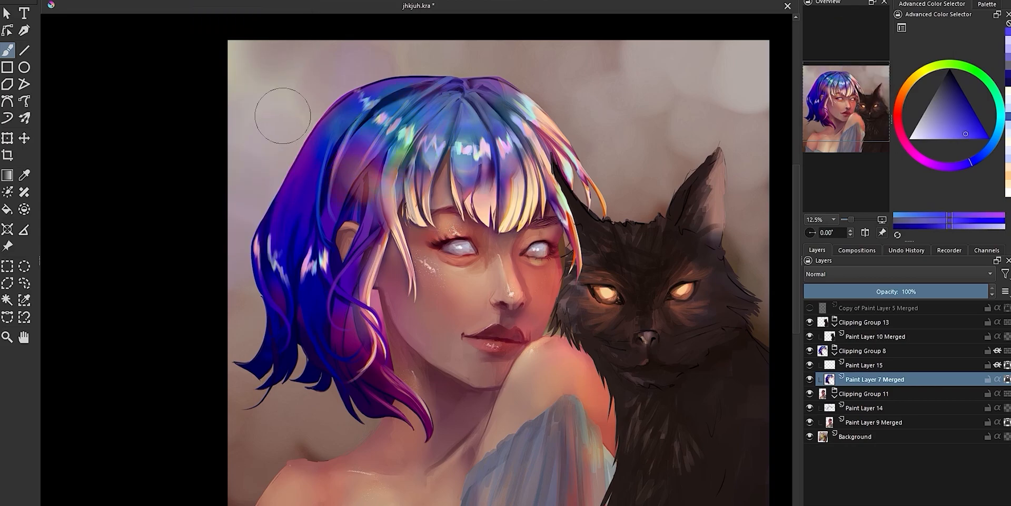
Paint purple tones around the hair parting and along the crown
ctrl+click(427, 121)
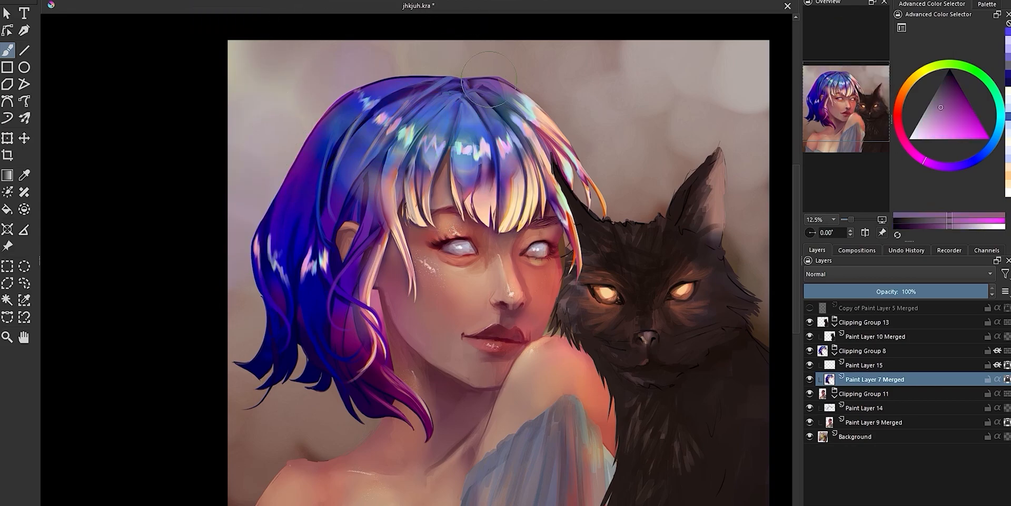
click(953, 118)
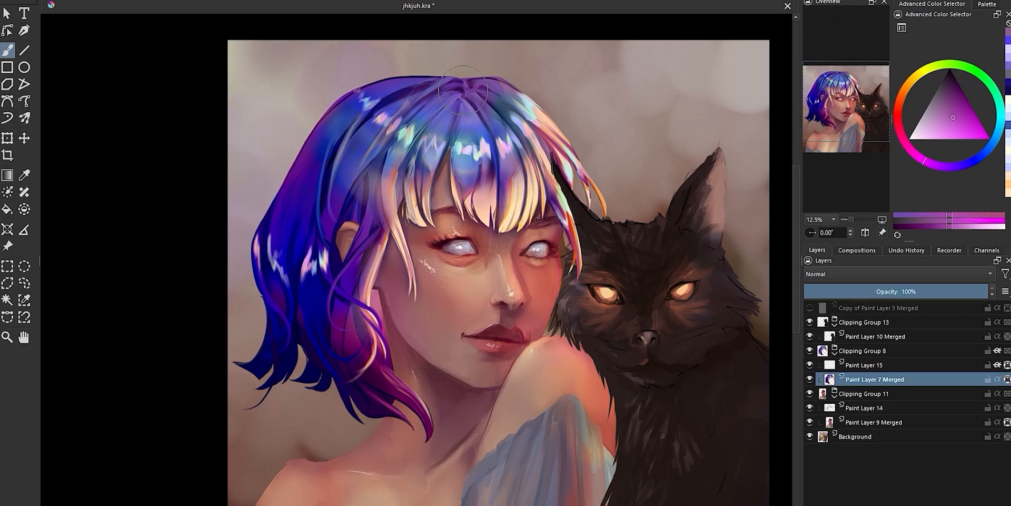
drag(465, 92, 356, 152)
Add a paint layer above Paint Layer 15 and soften the shine on the crown and back hair with blue
ctrl+click(332, 122)
click(864, 365)
click(811, 498)
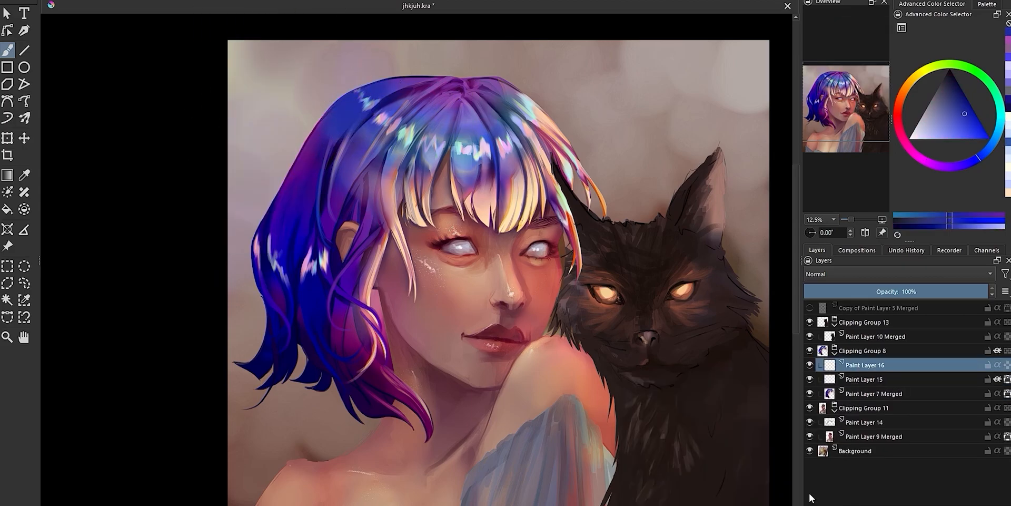
drag(363, 100, 387, 89)
ctrl+click(284, 232)
mouse_move(274, 248)
mouse_down()
mouse_move(293, 286)
mouse_move(318, 269)
mouse_up()
Soften the shine near the cat-side strands with peach and blue, then merge the shine layers into Paint Layer 7 Merged
ctrl+click(553, 138)
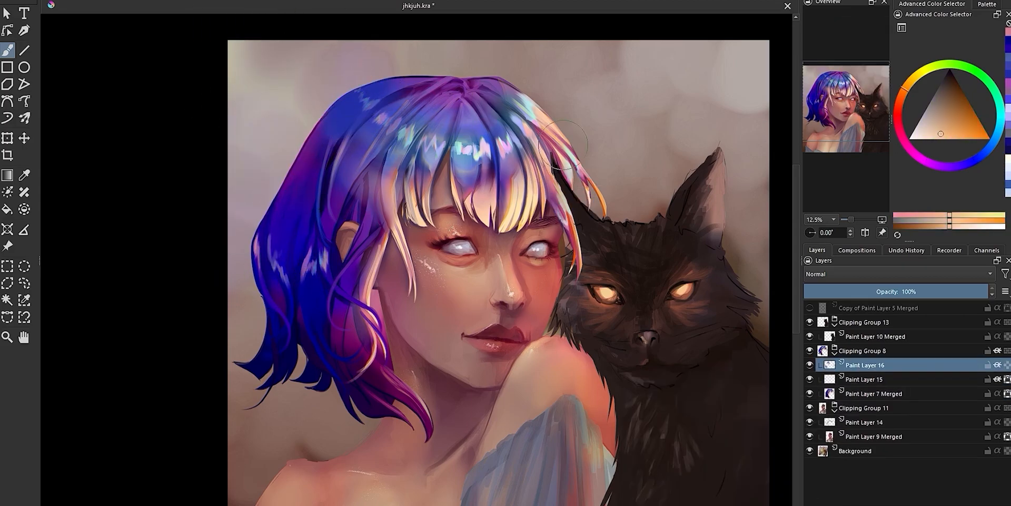
drag(550, 153, 558, 167)
ctrl+click(506, 97)
mouse_move(529, 108)
mouse_down()
mouse_move(519, 97)
mouse_move(527, 126)
mouse_up()
ctrl+click(505, 115)
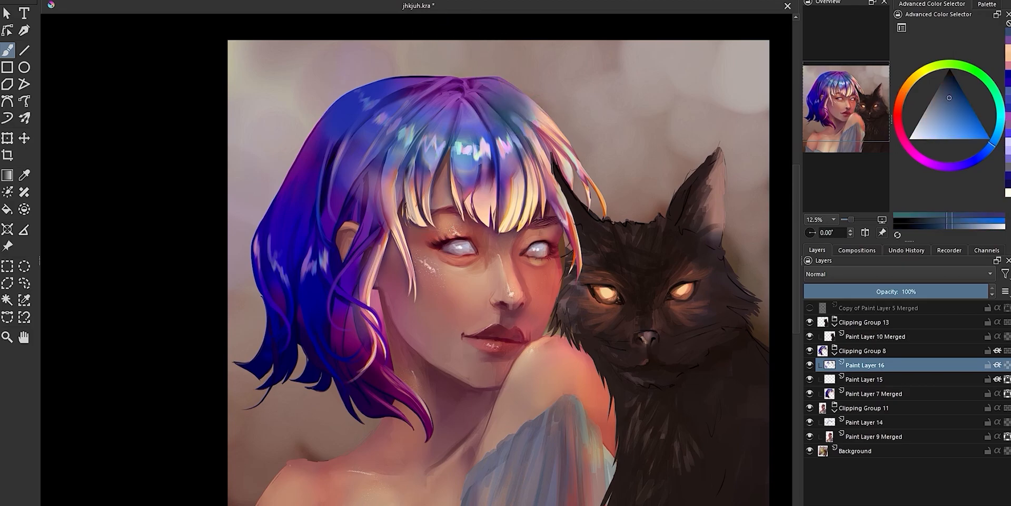
key(ctrl+e)
key(ctrl+e)
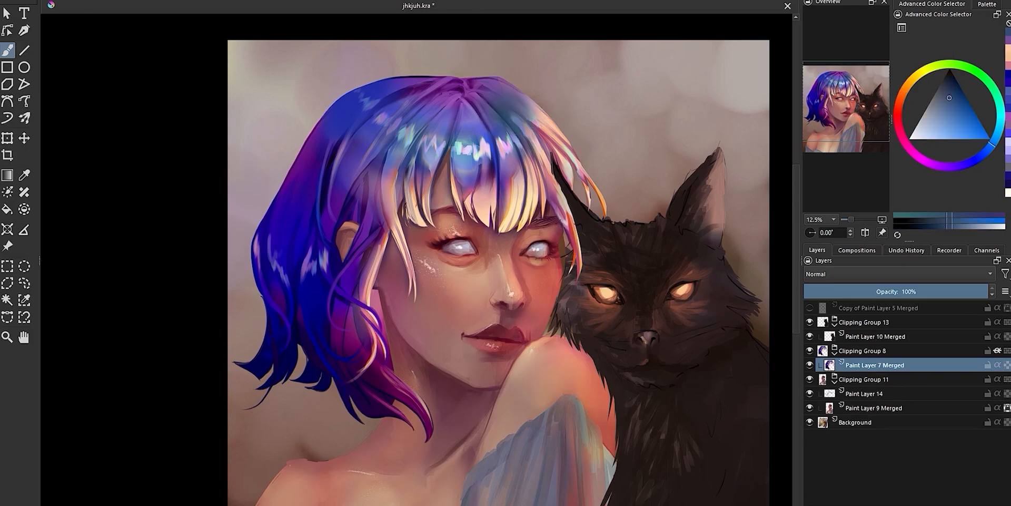
Add an alpha-inheriting paint layer above Paint Layer 7 Merged and glaze purple over the fringe tips and face-framing strands
scroll(466, 211, up, 4)
scroll(479, 257, down, 3)
key(Insert)
ctrl+click(495, 224)
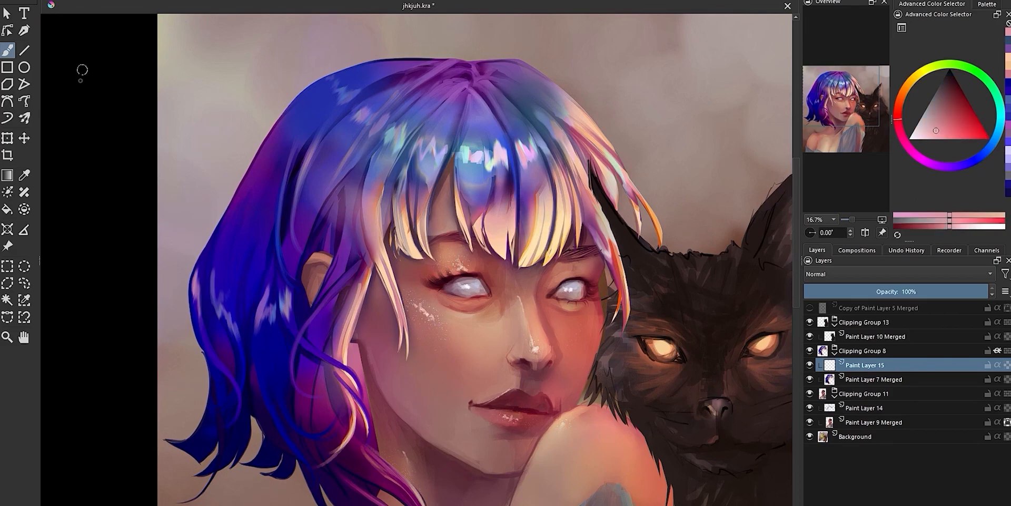
click(998, 364)
ctrl+click(495, 205)
mouse_move(558, 259)
mouse_down()
mouse_move(485, 258)
mouse_move(526, 261)
mouse_up()
drag(613, 268, 627, 327)
drag(392, 306, 368, 358)
ctrl+click(622, 316)
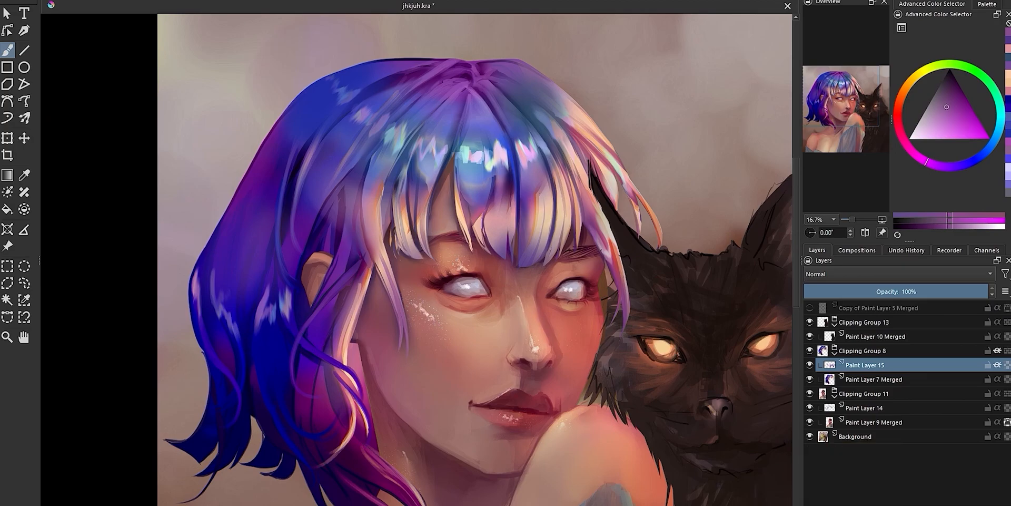
Add another paint layer above Paint Layer 15 and paint thin lavender and blue-violet strands down the middle of the fringe
ctrl+click(497, 126)
click(935, 139)
drag(497, 120, 518, 220)
key(Insert)
drag(516, 182, 518, 264)
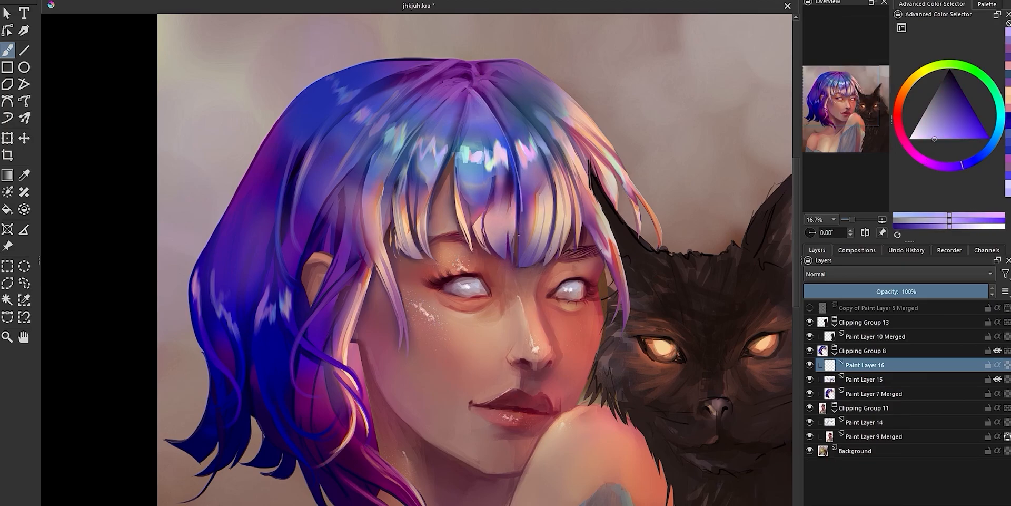
drag(510, 158, 520, 255)
ctrl+click(492, 222)
drag(487, 227, 506, 264)
ctrl+click(474, 211)
drag(466, 214, 484, 254)
Paint fine blue and peach strands through the fringe gap above the eye away from the cat
ctrl+click(460, 149)
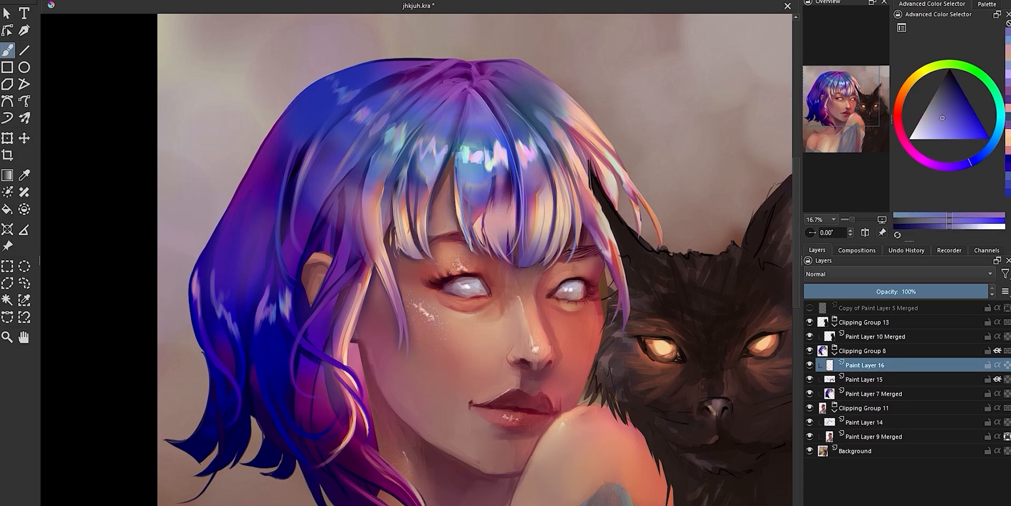
drag(466, 115, 450, 187)
ctrl+click(463, 153)
ctrl+click(447, 163)
drag(448, 156, 425, 255)
ctrl+click(437, 211)
drag(448, 179, 468, 247)
ctrl+click(459, 221)
drag(454, 195, 471, 255)
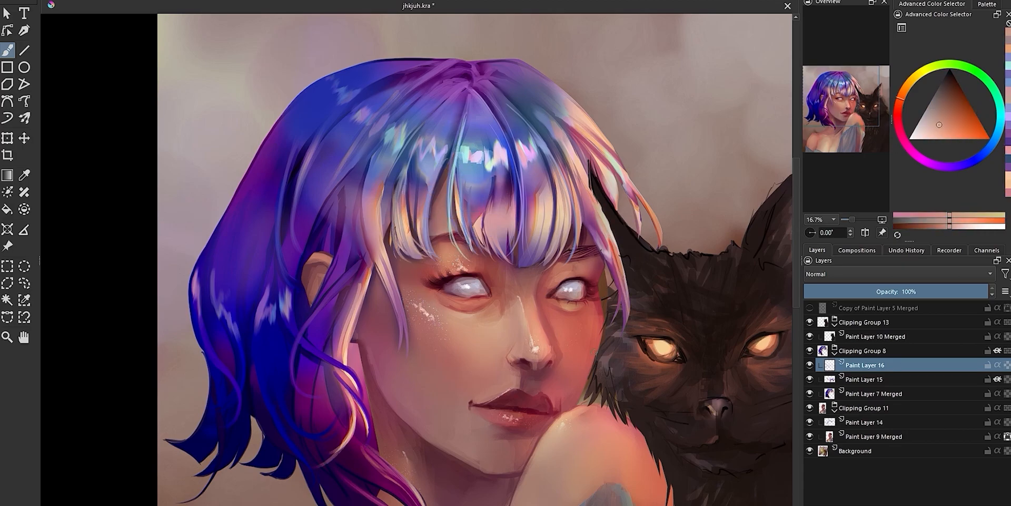
Refine the long face-framing strands and add violet strokes through the shine above the fringe gap
drag(612, 246, 627, 321)
ctrl+click(392, 295)
ctrl+click(351, 370)
mouse_move(399, 295)
mouse_down()
mouse_move(404, 358)
mouse_move(371, 417)
mouse_up()
ctrl+click(466, 126)
drag(465, 116, 459, 192)
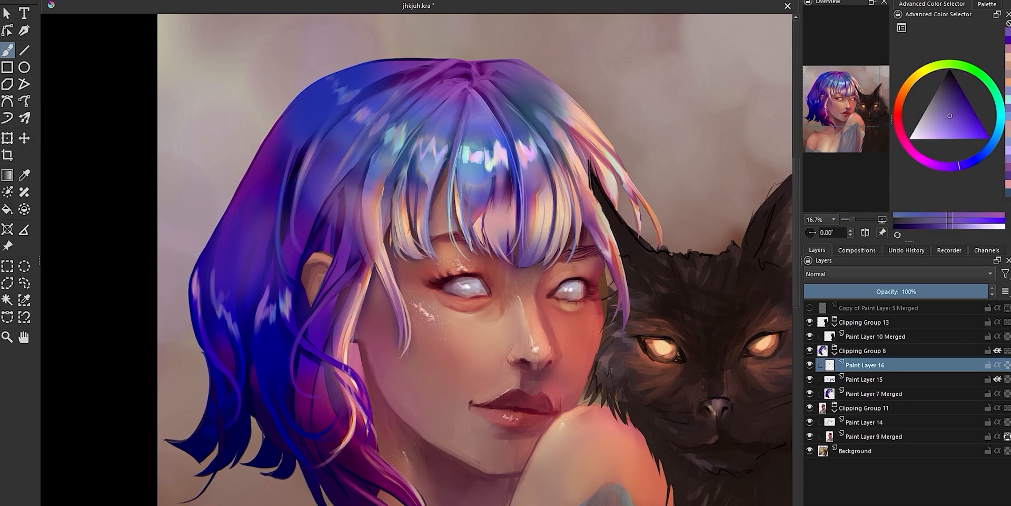
drag(468, 145, 460, 184)
Brighten the shine band across the top of the fringe with pale pink touches
ctrl+click(388, 135)
drag(390, 132, 399, 150)
ctrl+click(477, 154)
ctrl+click(488, 162)
drag(490, 150, 501, 165)
ctrl+click(497, 152)
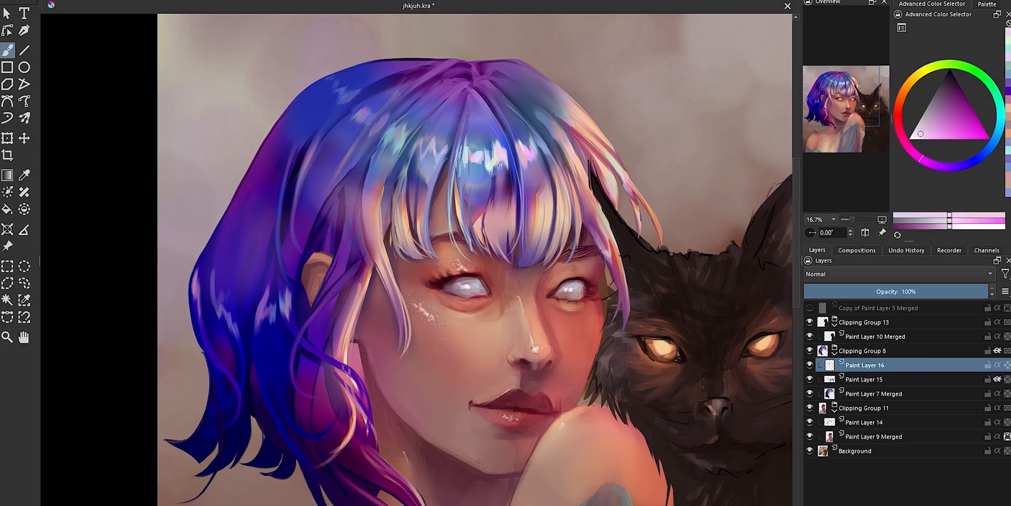
ctrl+click(510, 146)
Paint pink and violet strands through the middle of the fringe below the shine band
scroll(505, 75, down, 3)
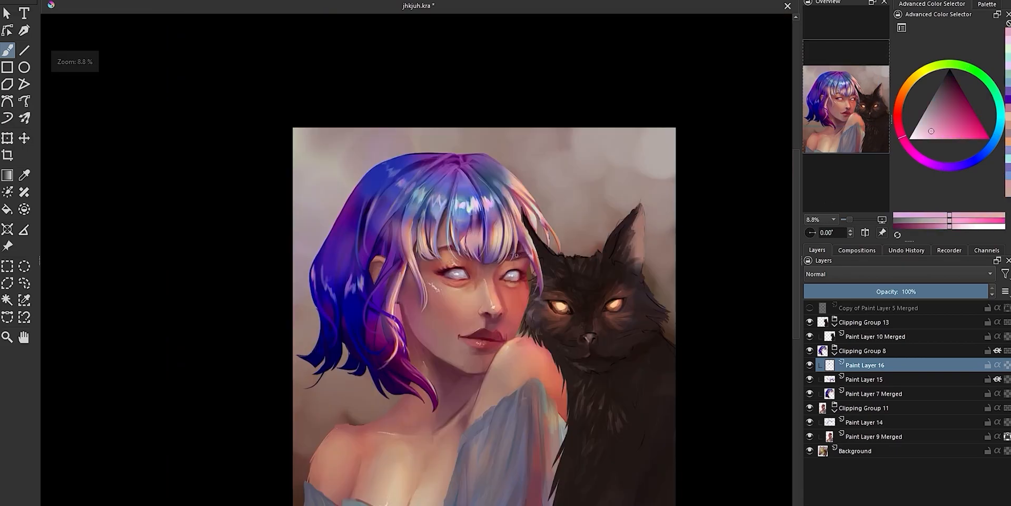
scroll(450, 349, down, 1)
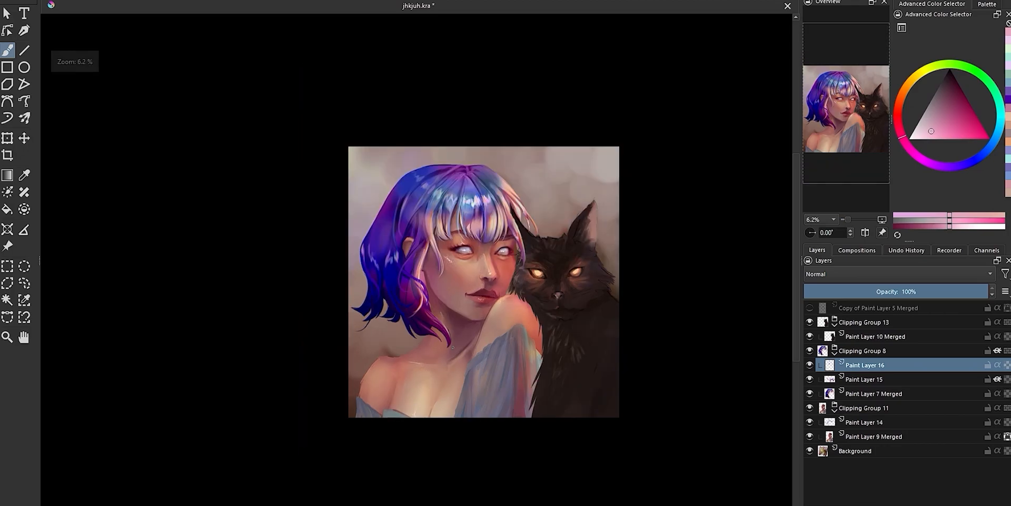
scroll(600, 314, up, 1)
scroll(434, 358, up, 1)
scroll(203, 277, down, 1)
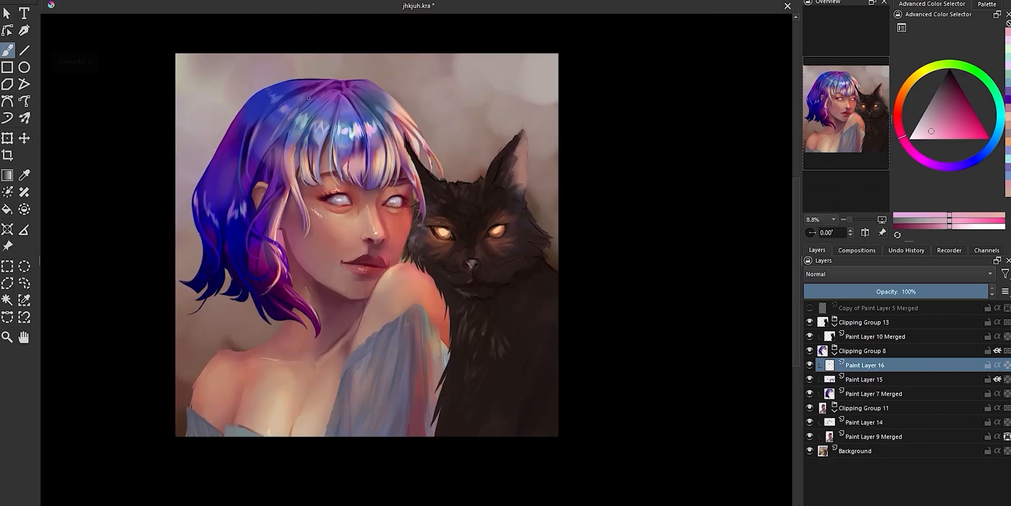
scroll(330, 186, up, 2)
ctrl+click(359, 122)
ctrl+click(358, 143)
mouse_move(359, 122)
mouse_down()
mouse_move(351, 147)
mouse_move(368, 151)
mouse_up()
ctrl+click(354, 132)
ctrl+click(363, 138)
ctrl+click(388, 138)
mouse_move(385, 113)
mouse_down()
mouse_move(389, 150)
mouse_move(420, 149)
mouse_up()
ctrl+click(409, 143)
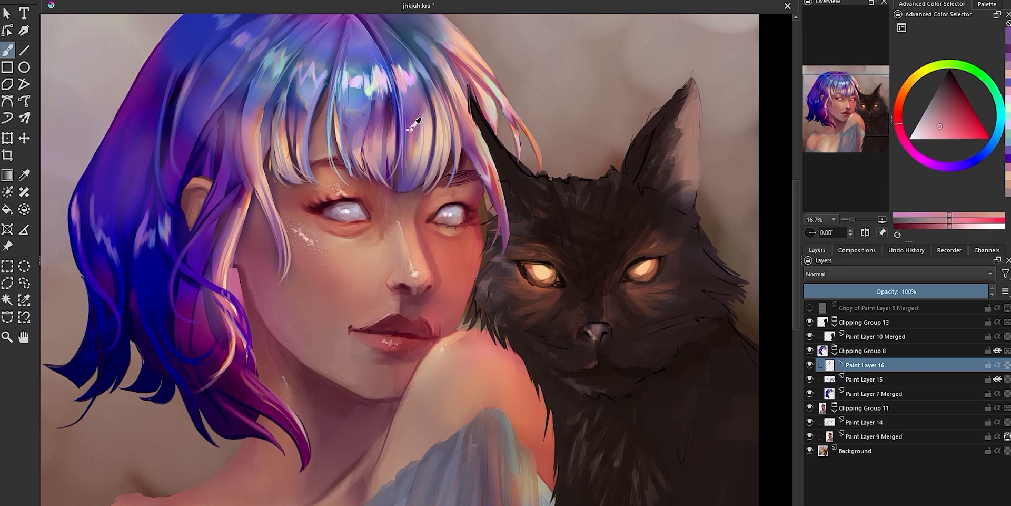
Paint peach strands down the cat-side half of the fringe
ctrl+click(412, 165)
mouse_move(421, 114)
mouse_down()
mouse_move(427, 155)
mouse_move(405, 185)
mouse_up()
ctrl+click(433, 138)
ctrl+click(438, 136)
drag(441, 100, 446, 152)
ctrl+click(445, 142)
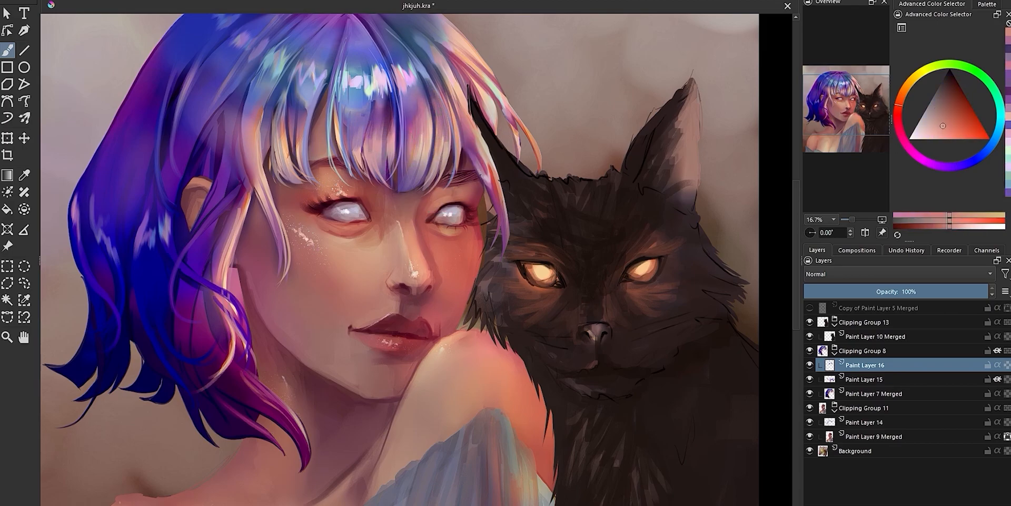
Paint the strands over the cat-side temple and add light blue to the nearby end of the shine band
ctrl+click(478, 150)
mouse_move(447, 116)
mouse_down()
mouse_move(444, 152)
mouse_move(494, 184)
mouse_up()
ctrl+click(481, 158)
ctrl+click(428, 100)
drag(420, 75, 433, 109)
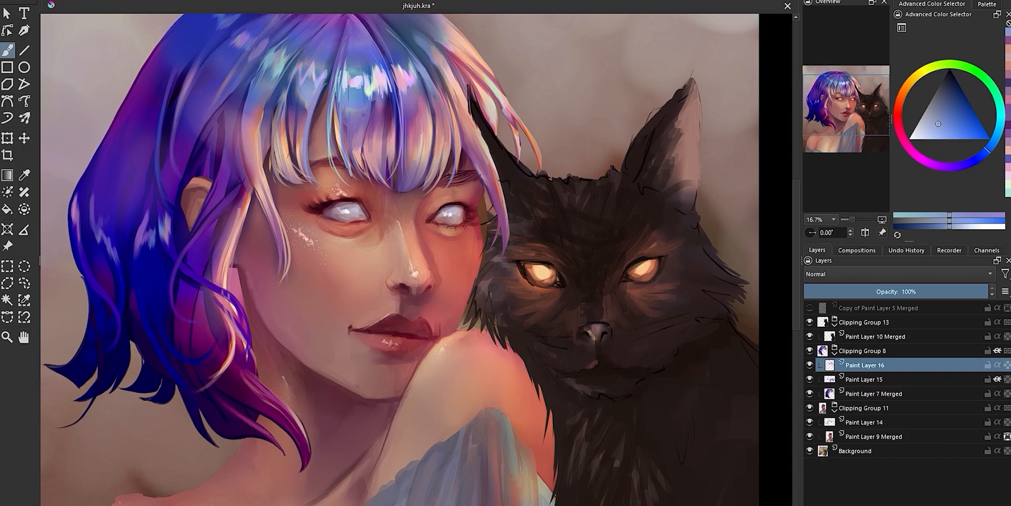
Paint blue touches into the middle of the fringe and its tips away from the cat
ctrl+click(385, 132)
ctrl+click(305, 150)
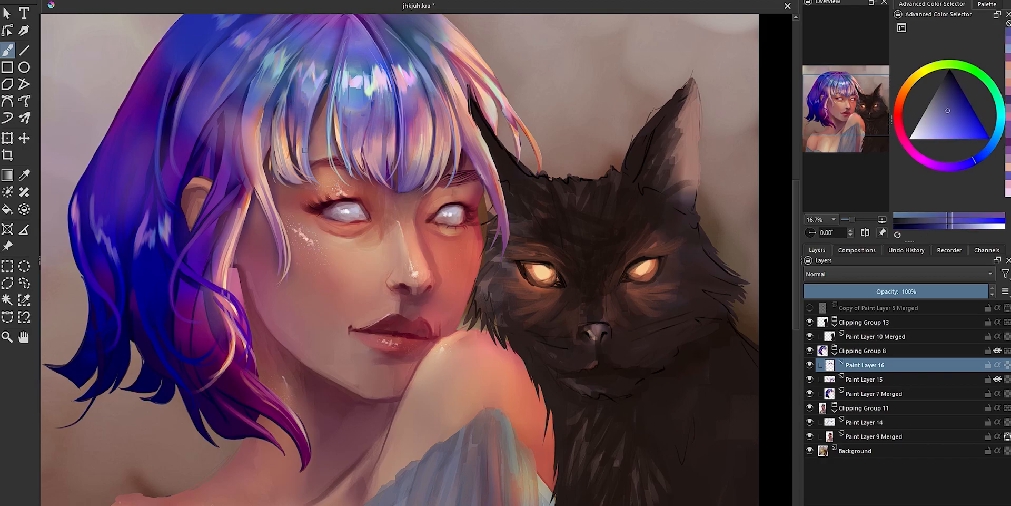
ctrl+click(290, 143)
ctrl+click(287, 157)
drag(293, 152, 283, 179)
Paint muted blue and violet strands along the side lock between the fringe and the ear
ctrl+click(274, 84)
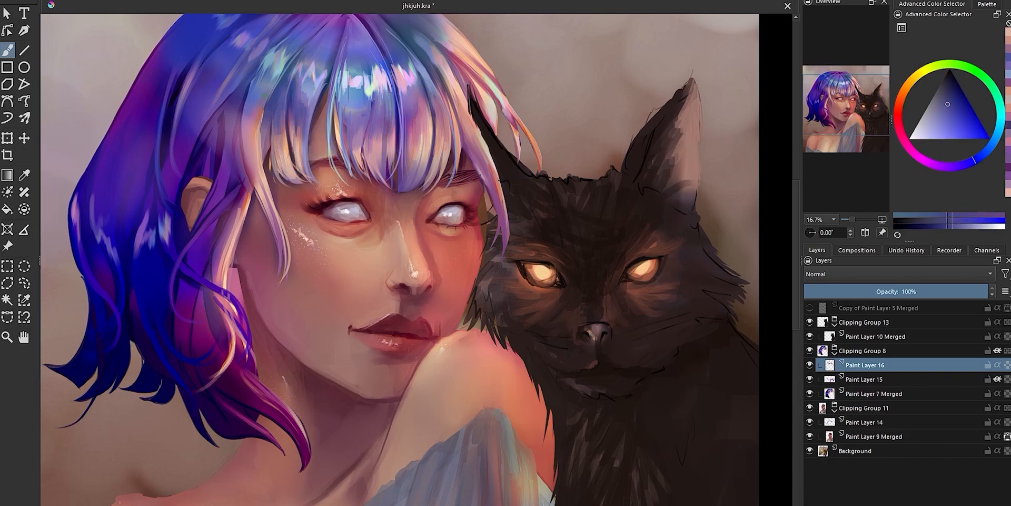
ctrl+click(259, 130)
drag(271, 84, 258, 174)
ctrl+click(263, 126)
ctrl+click(268, 148)
drag(267, 121, 229, 252)
Reduce the brush size and paint fine dark purple strands in the hair around the ear
key([)
ctrl+click(257, 152)
ctrl+click(244, 100)
ctrl+click(243, 205)
ctrl+click(227, 211)
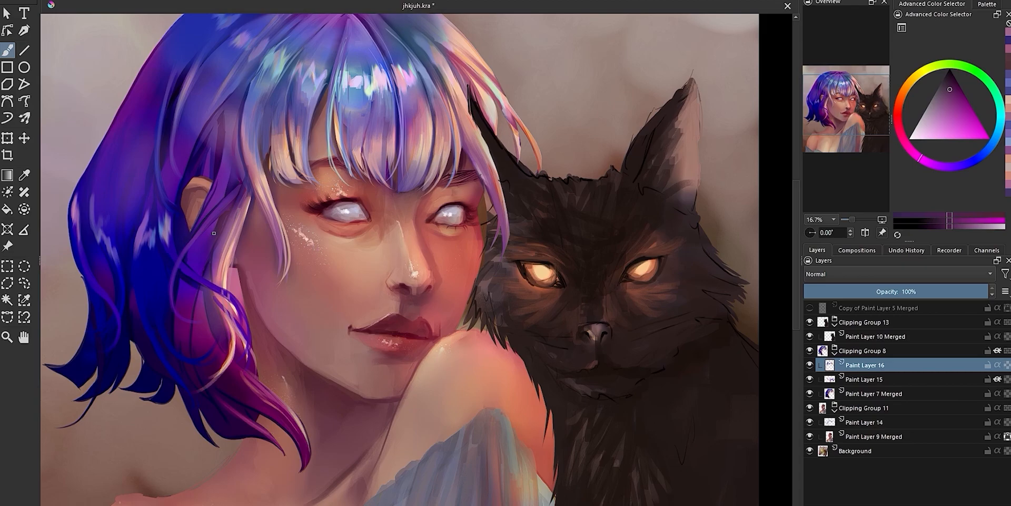
drag(230, 202, 219, 215)
ctrl+click(207, 209)
Touch up the lower back hair with dark blue and peach
ctrl+click(169, 260)
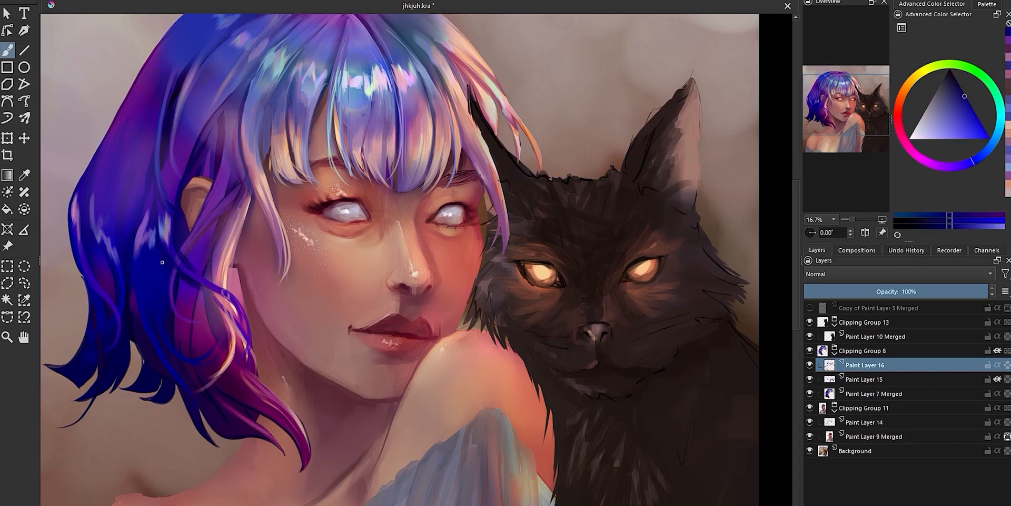
ctrl+click(230, 306)
mouse_move(240, 299)
mouse_down()
mouse_move(248, 324)
mouse_move(231, 319)
mouse_up()
ctrl+click(232, 312)
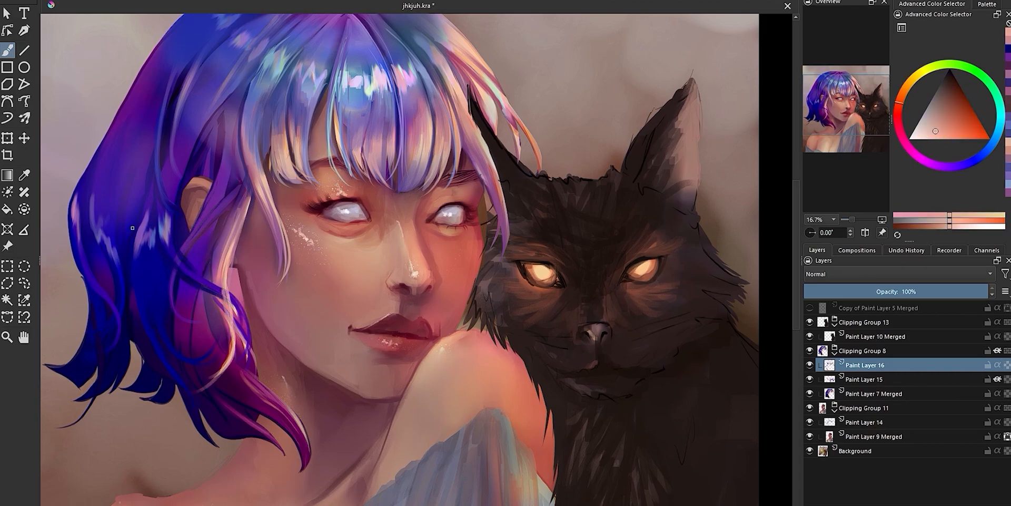
ctrl+click(132, 227)
Refine the long strand beside the cat's face and the hair edge next to the cat's ear
ctrl+click(505, 223)
drag(501, 217, 507, 245)
ctrl+click(474, 125)
drag(465, 96, 471, 126)
ctrl+click(458, 100)
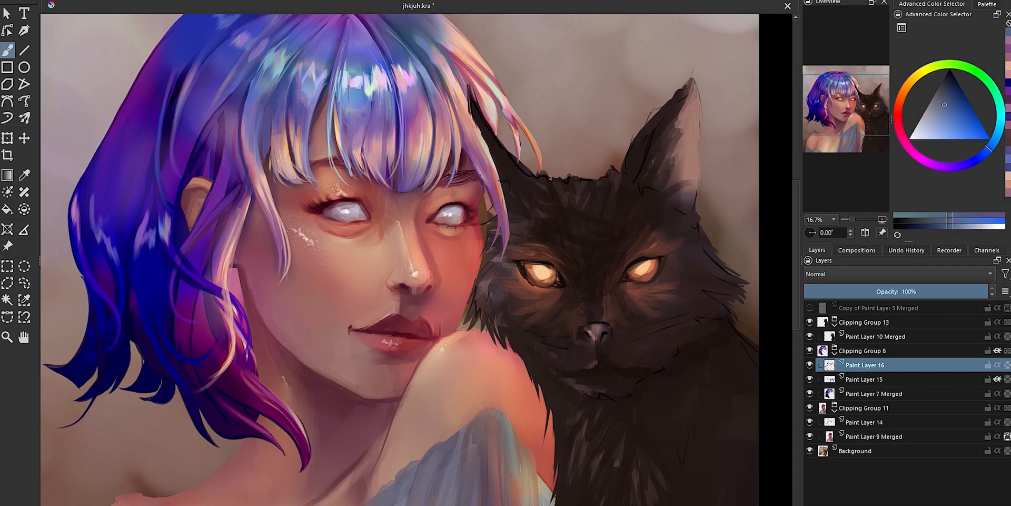
Paint muted blue strands from the crown down over the cat-side fringe
ctrl+click(445, 40)
mouse_move(440, 30)
mouse_down()
mouse_move(474, 71)
mouse_move(453, 145)
mouse_up()
ctrl+click(429, 110)
mouse_move(427, 98)
mouse_down()
mouse_move(463, 122)
mouse_move(449, 97)
mouse_up()
ctrl+click(458, 122)
ctrl+click(449, 133)
drag(448, 136, 482, 158)
ctrl+click(465, 151)
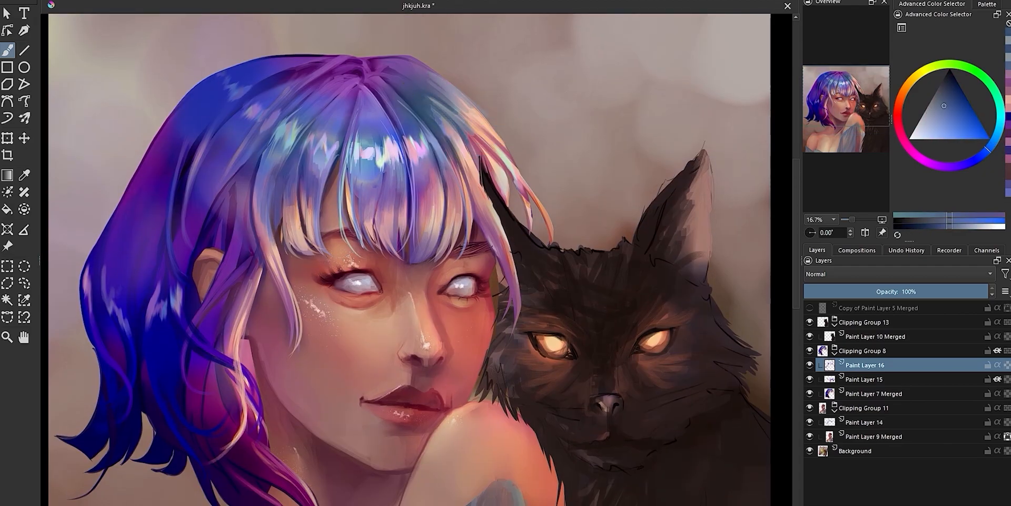
Add blue and pale peach highlights to the hair above the cat-side temple
ctrl+click(448, 127)
ctrl+click(467, 189)
drag(446, 122, 464, 157)
ctrl+click(473, 125)
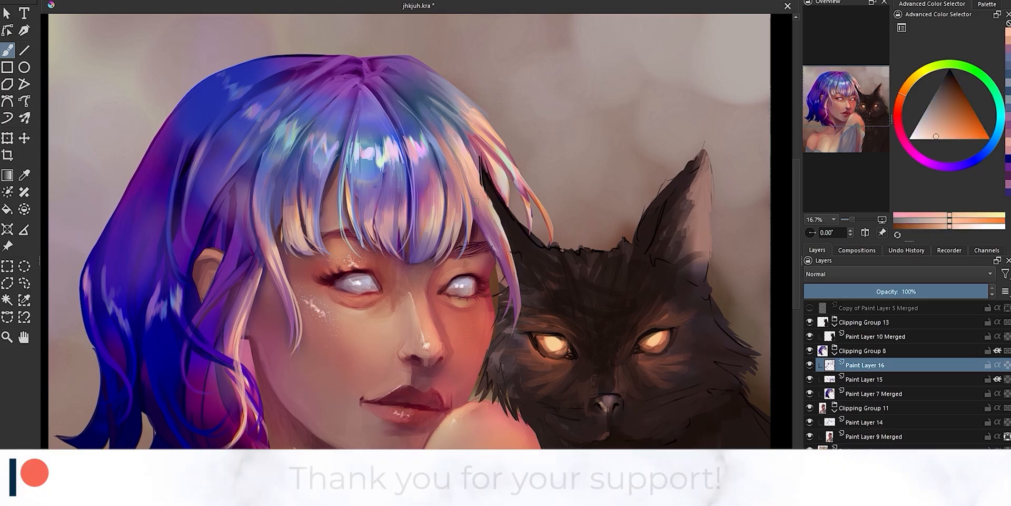
ctrl+click(424, 144)
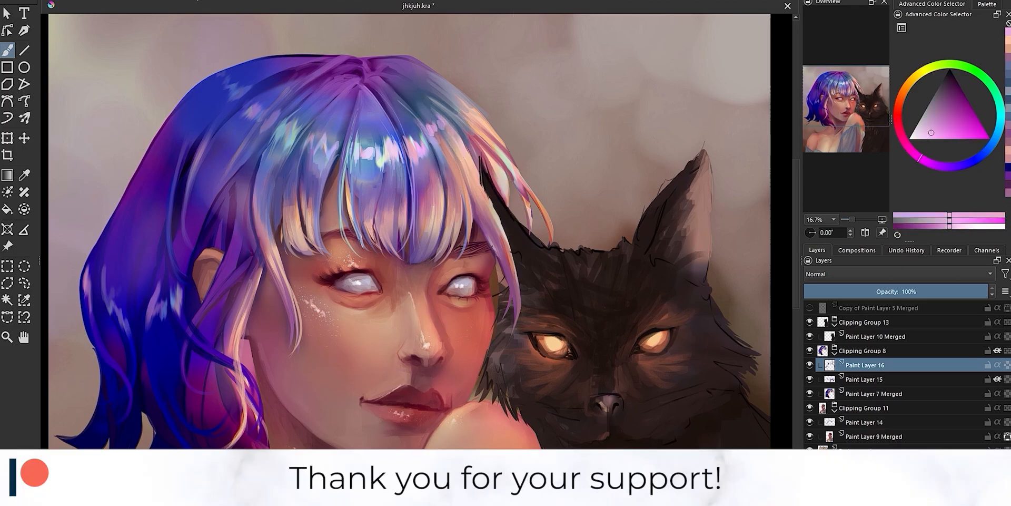
Paint pale pink and blue strands on the cat-side crown beside the shine band
ctrl+click(432, 103)
ctrl+click(439, 107)
drag(425, 89, 456, 119)
ctrl+click(447, 119)
drag(432, 88, 453, 116)
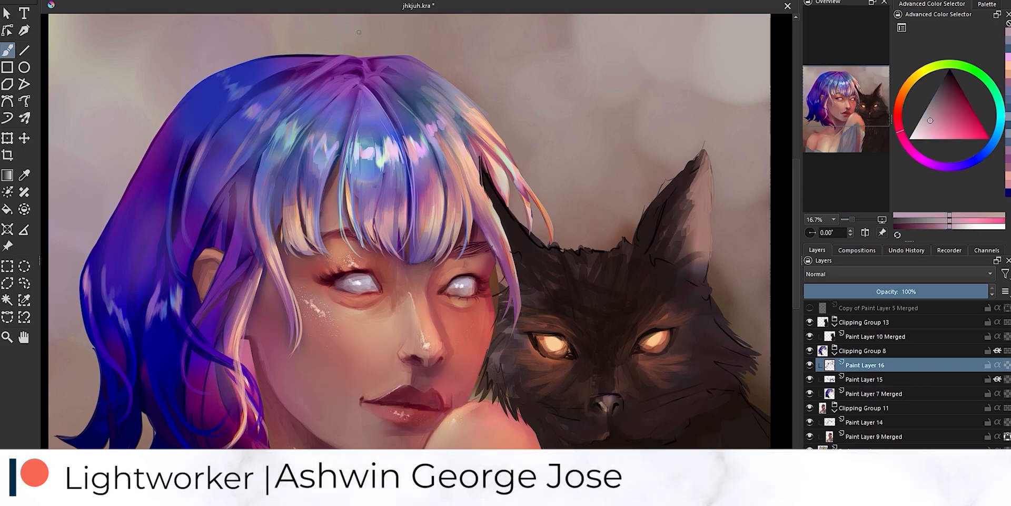
Add violet strokes to the cat-side fringe and dark pink strokes to the outer strands above the cat's ear
ctrl+click(449, 138)
mouse_move(447, 152)
mouse_down()
mouse_move(461, 177)
mouse_move(462, 164)
mouse_up()
ctrl+click(459, 163)
ctrl+click(452, 147)
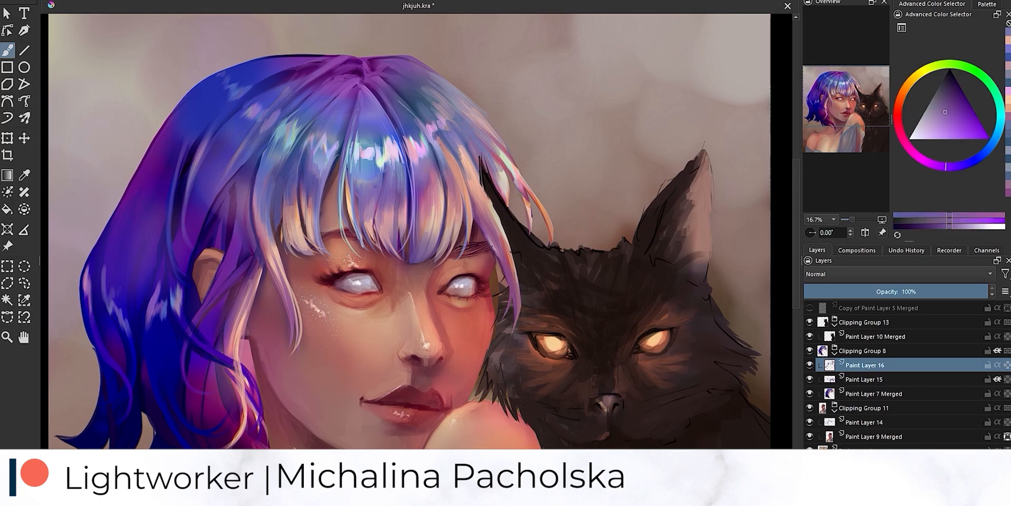
ctrl+click(507, 167)
drag(509, 172, 527, 205)
ctrl+click(522, 185)
drag(517, 181, 527, 204)
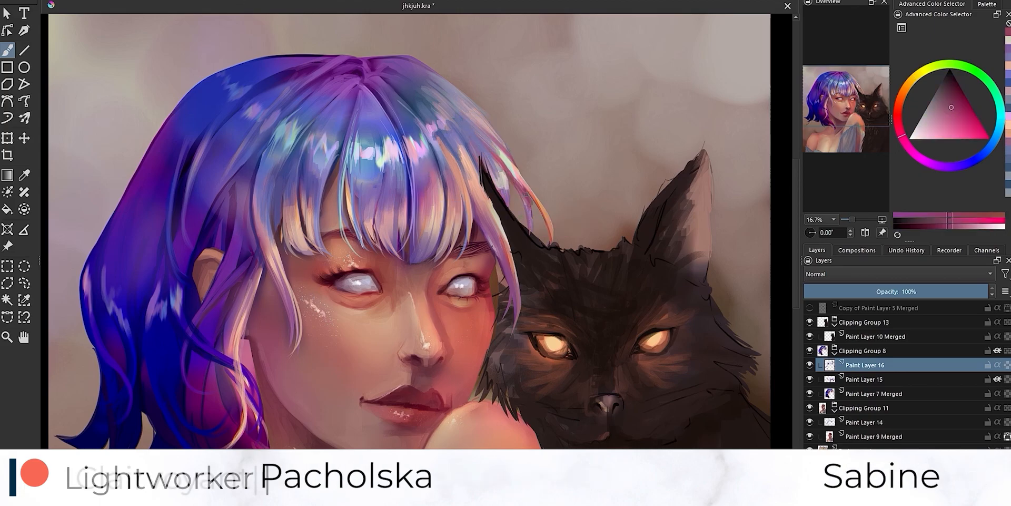
Merge Paint Layer 15 and Paint Layer 16 into Paint Layer 7 Merged
click(998, 379)
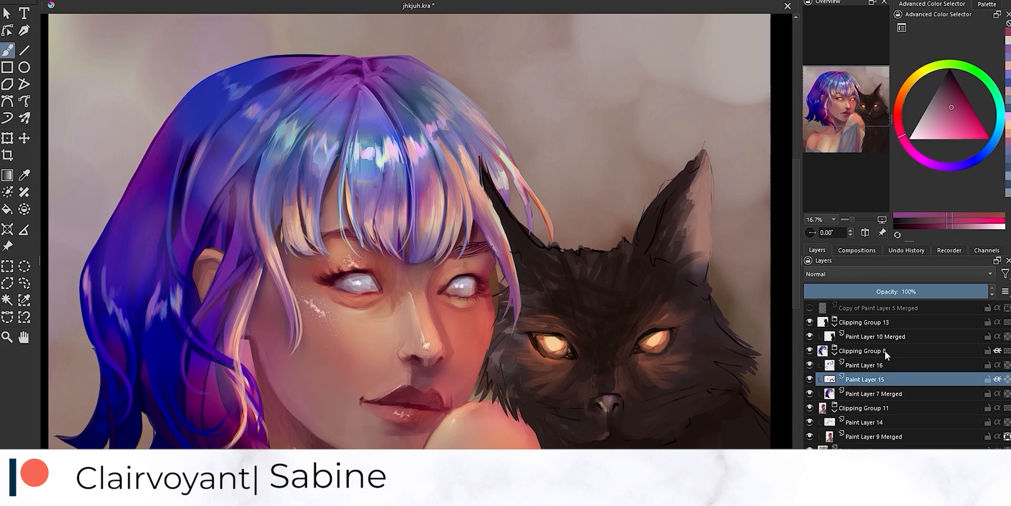
ctrl+click(507, 215)
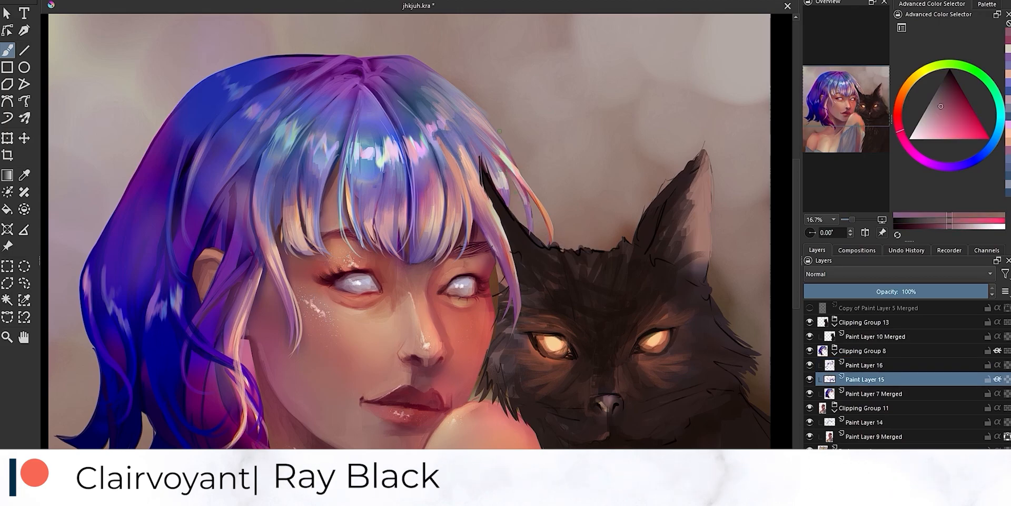
click(868, 365)
shift+click(868, 395)
key(ctrl+e)
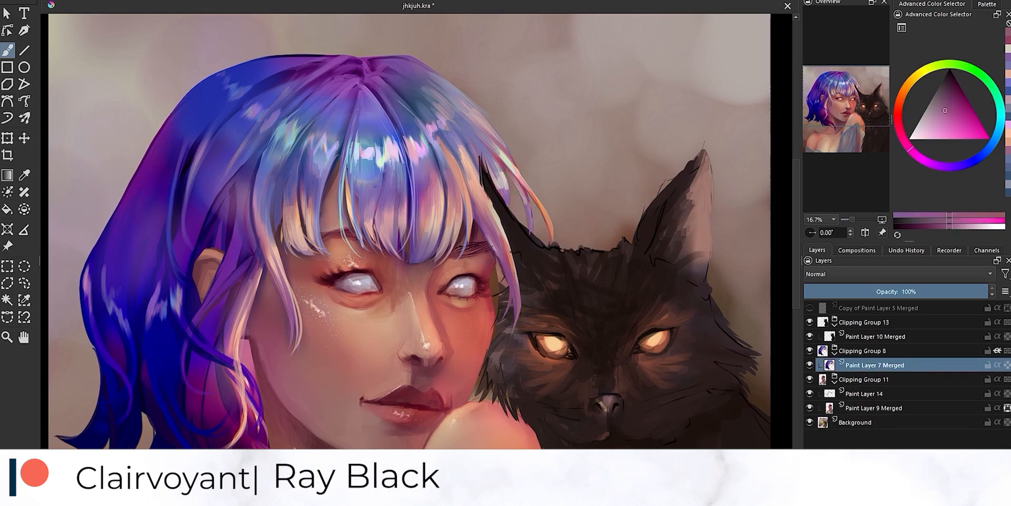
Touch up the side lock and the cat-side fringe tips with peach and muted pink on Paint Layer 7 Merged
ctrl+click(279, 271)
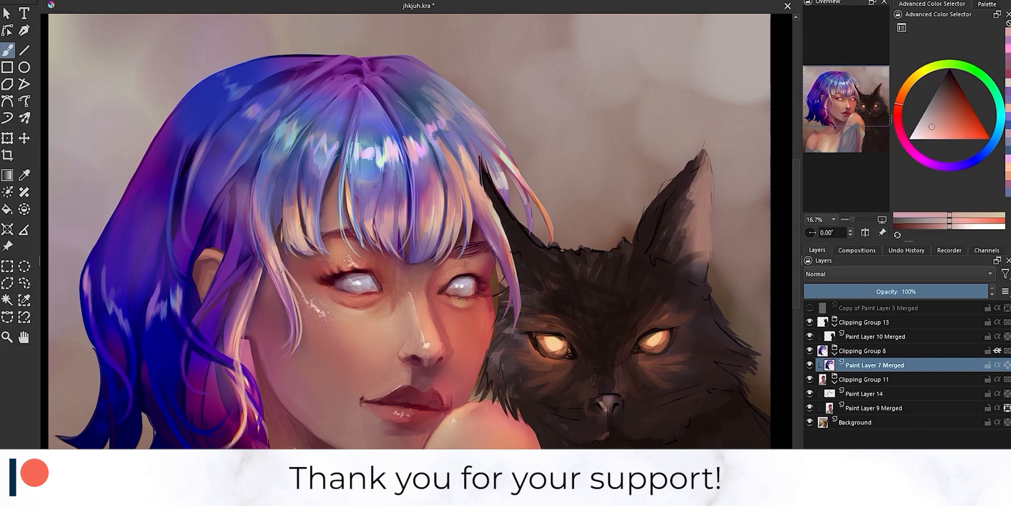
ctrl+click(262, 273)
ctrl+click(426, 243)
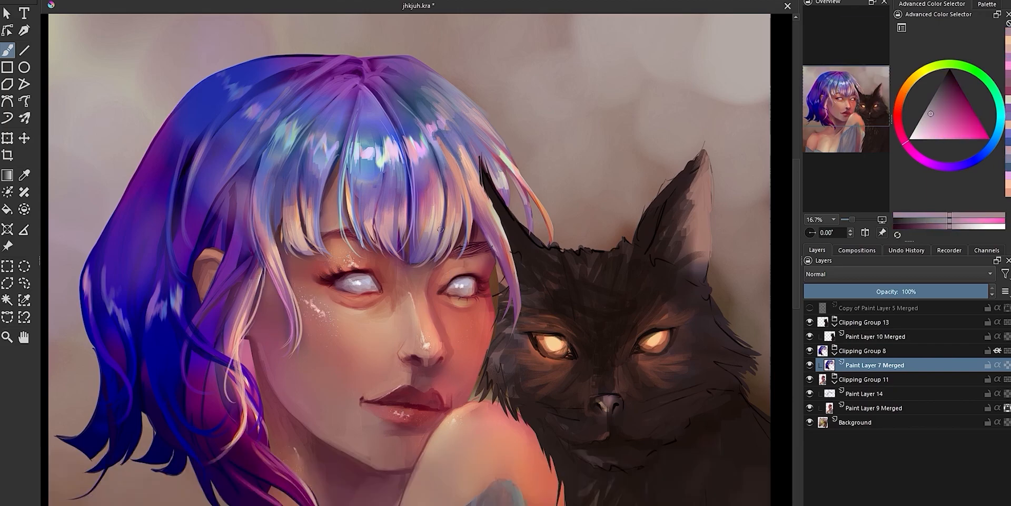
ctrl+click(441, 243)
drag(446, 250, 426, 266)
scroll(505, 89, down, 3)
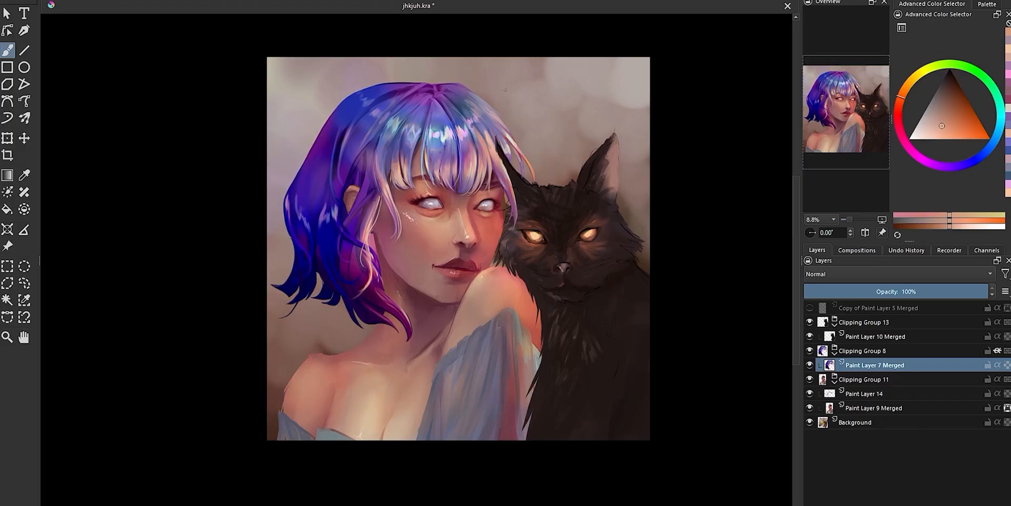